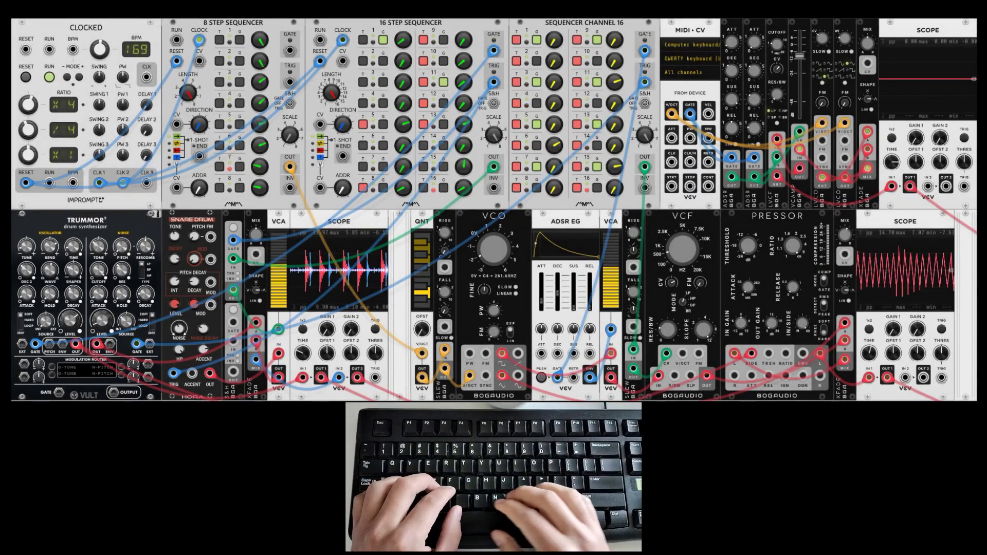
Step: Play notes on the computer keyboard to audition the finished synth patch
key("n")
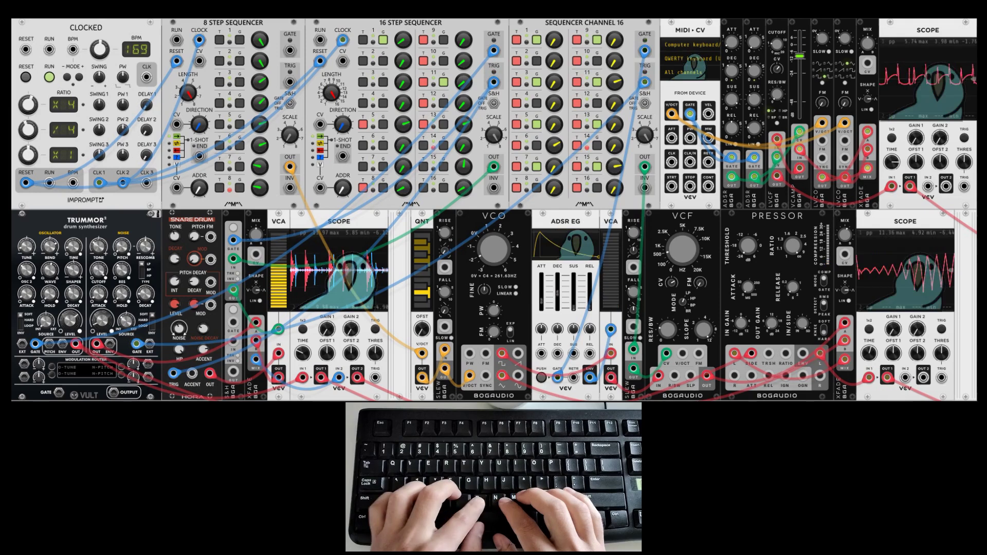
key("v")
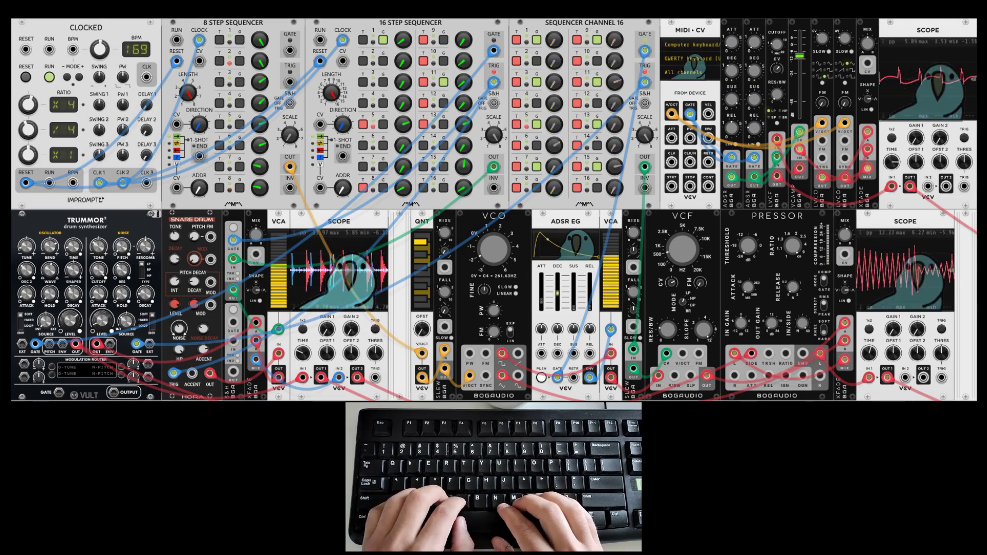
key("b")
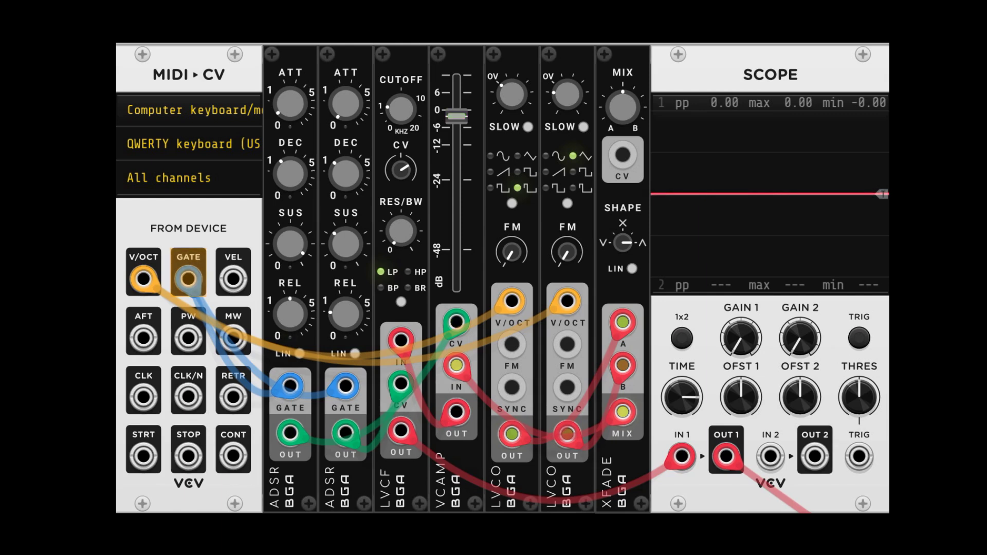
key("z")
key("z")
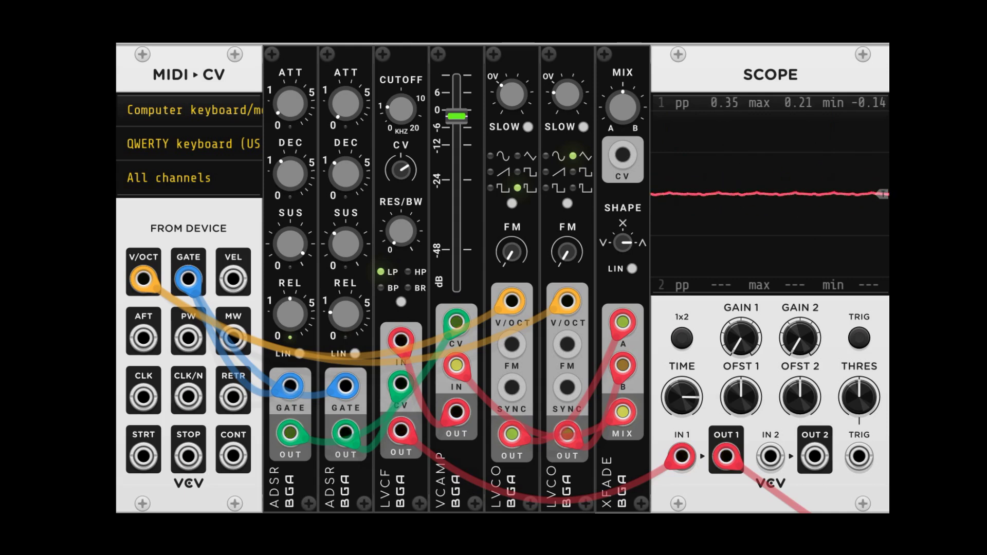
key("z")
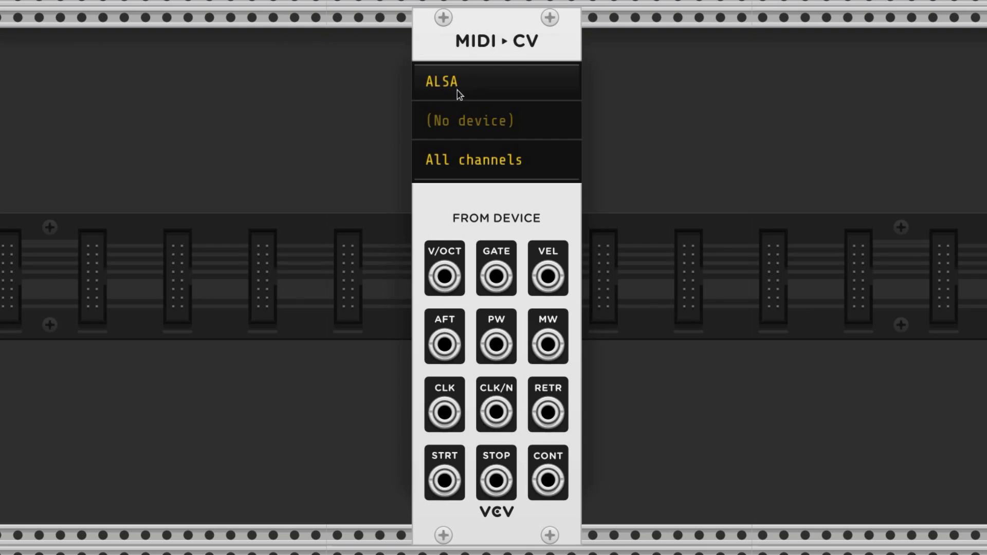
Step: Set the MIDI-CV module's MIDI driver to Computer keyboard/mouse
left_click(528, 83)
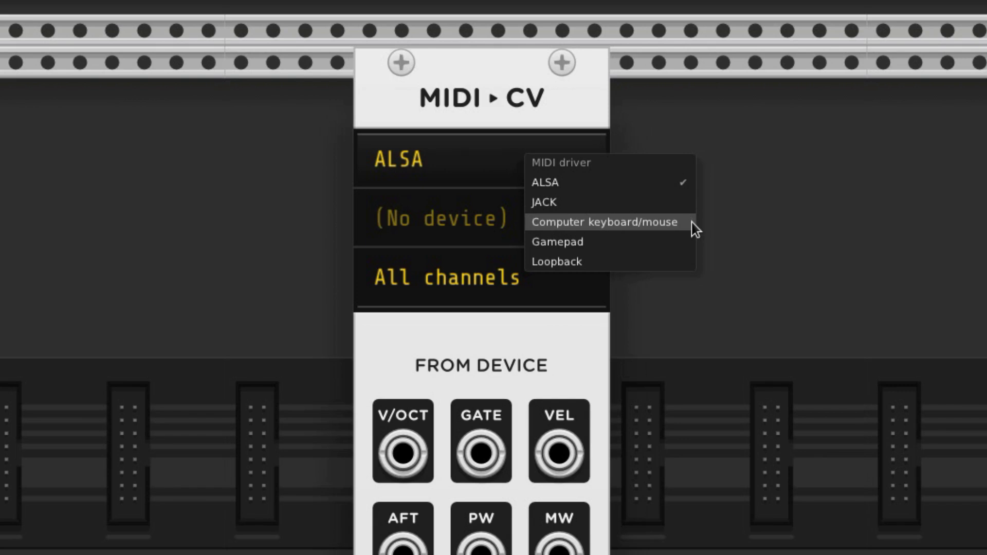
left_click(683, 222)
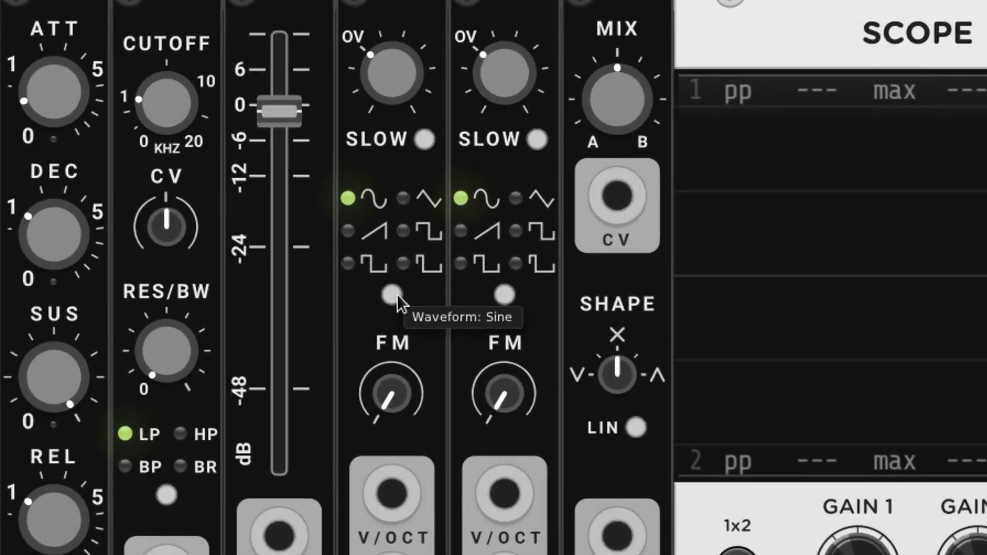
Step: Set the first LVCO to the last pulse waveform in its list and the second LVCO to triangle
left_click(423, 189)
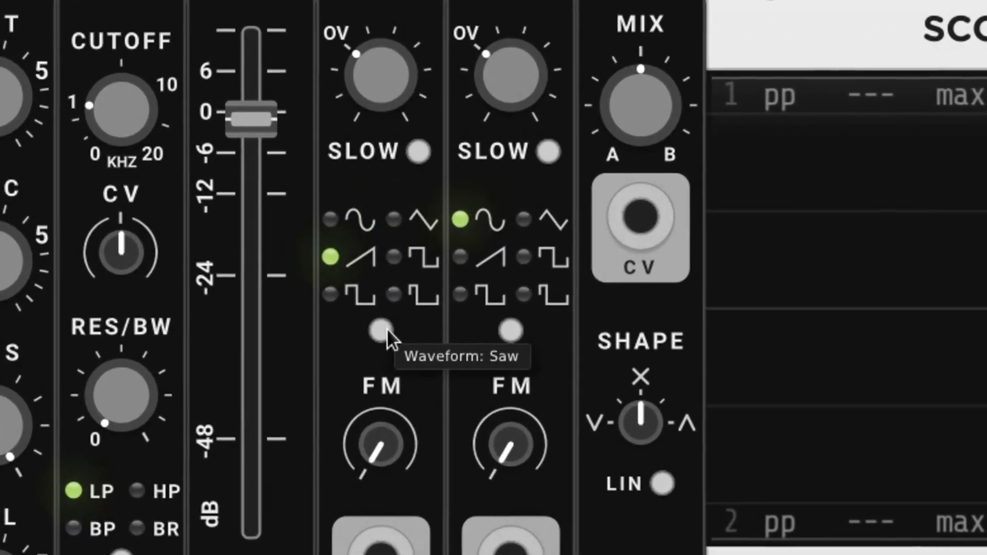
left_click(386, 329)
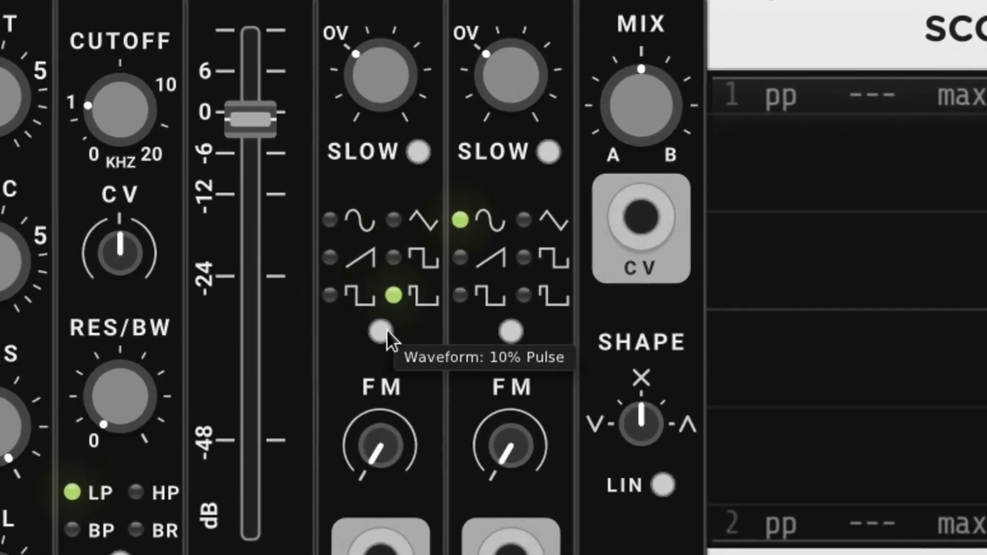
left_click(521, 329)
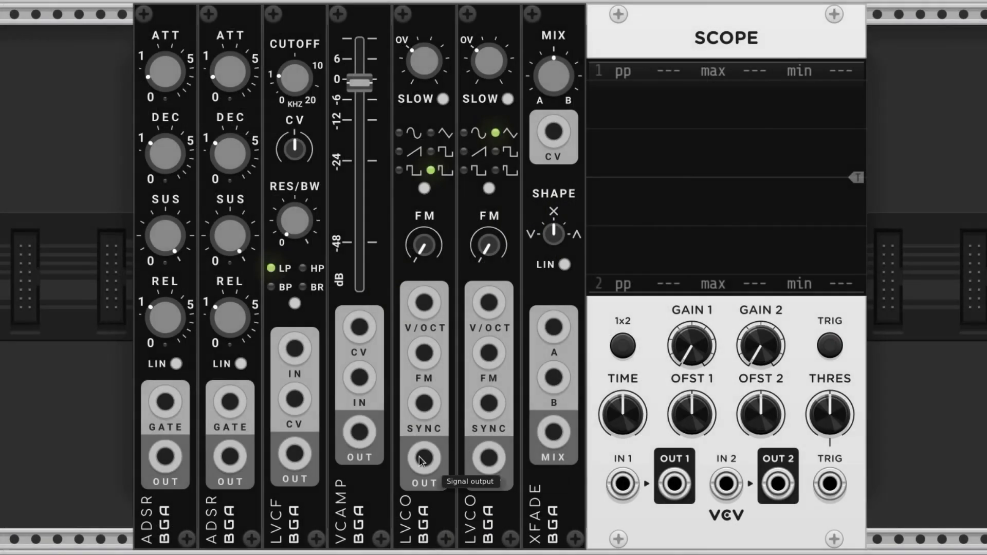
Step: Patch the two LVCO outputs into XFADE inputs A and B, and turn the XFADE shape curve to its maximum
left_click_drag(424, 457, 554, 332)
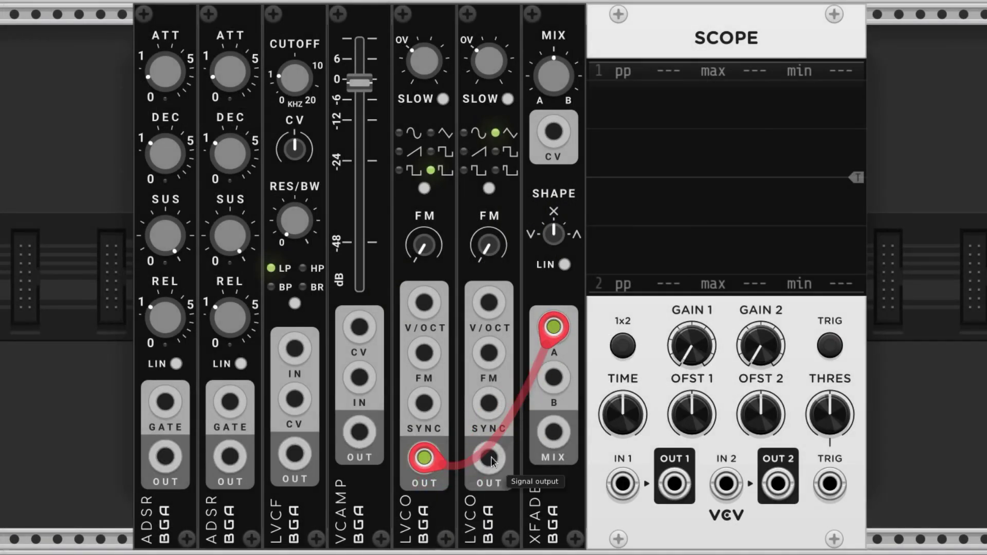
left_click_drag(488, 457, 554, 385)
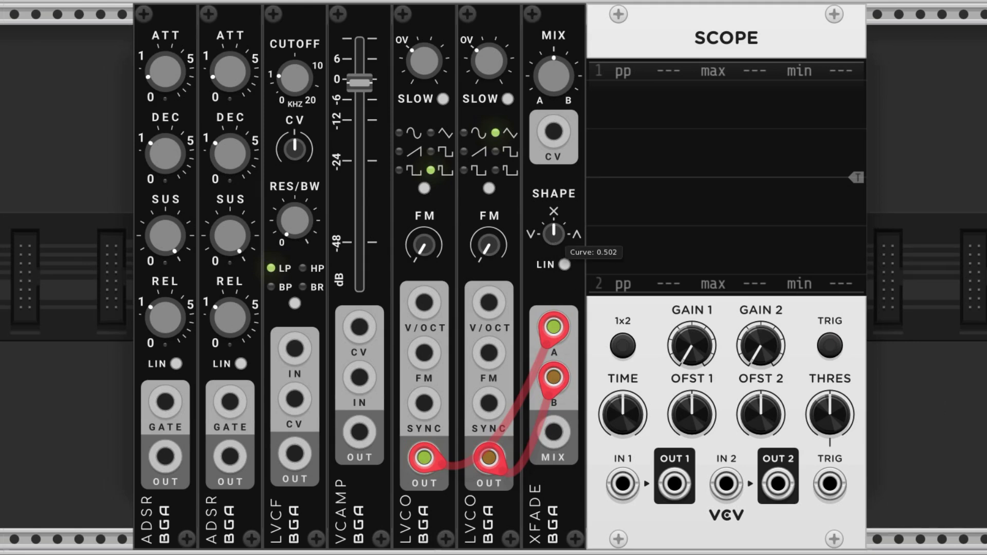
left_click_drag(553, 234, 554, 208)
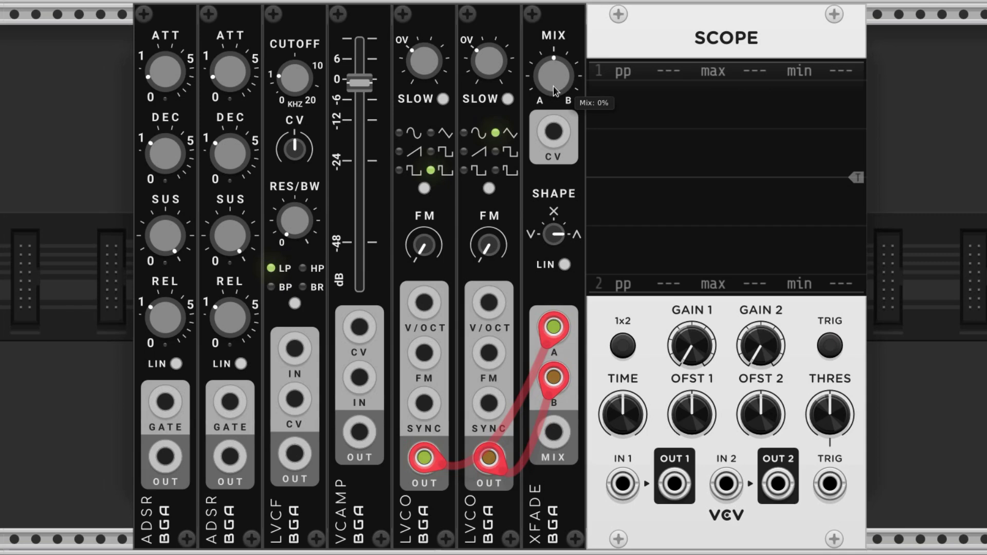
Step: Patch the XFADE mix output through the VCAMP and then the LVCF into the Scope's first input
left_click_drag(553, 432, 352, 381)
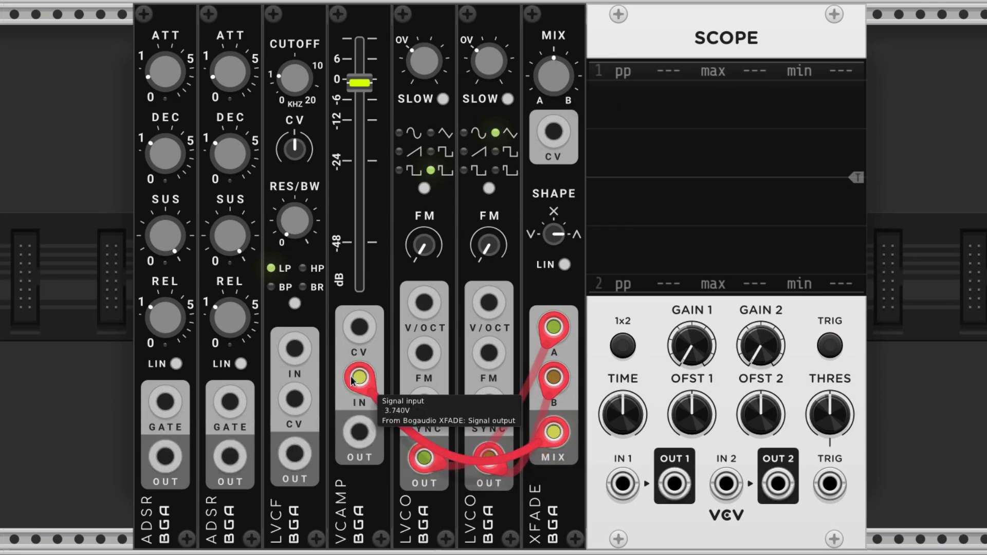
left_click_drag(360, 431, 307, 359)
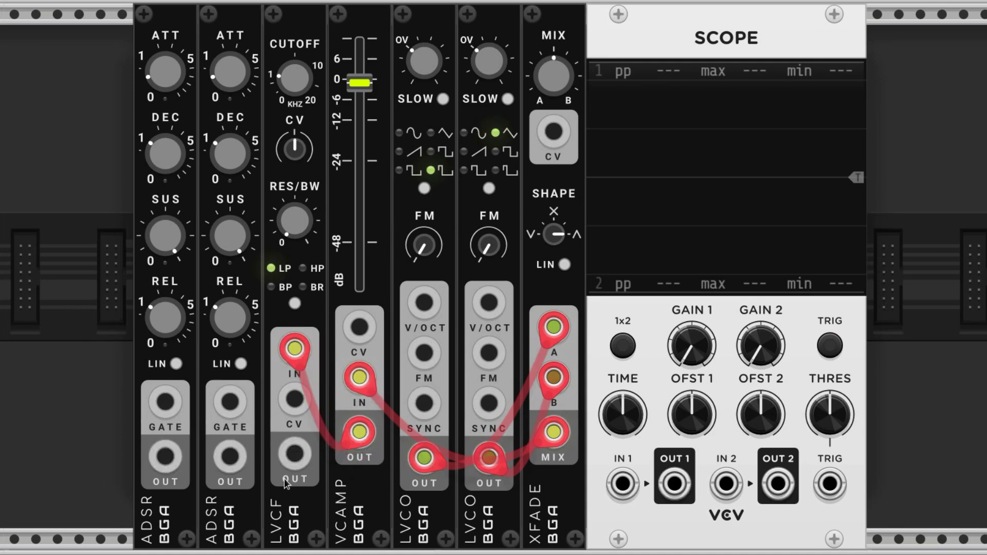
left_click_drag(295, 453, 916, 467)
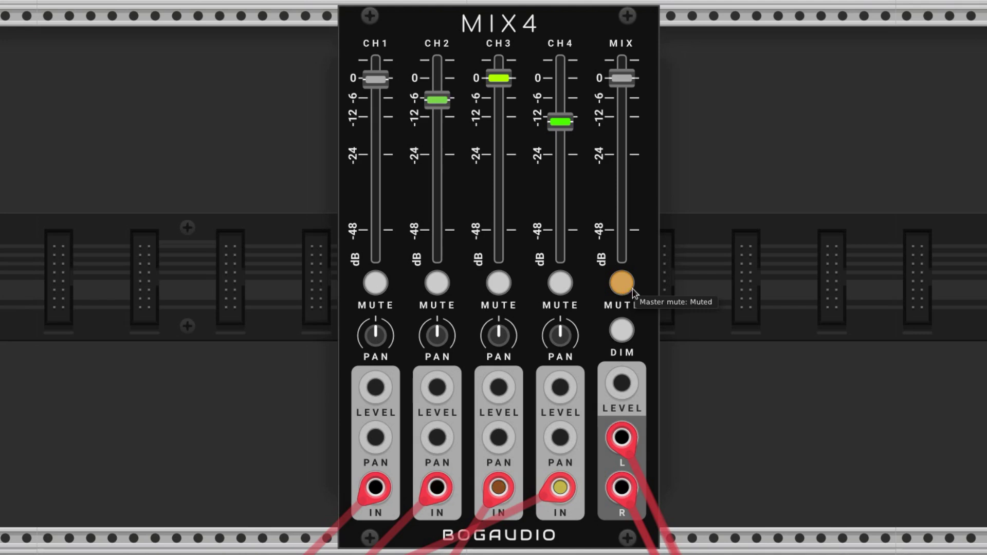
mouse_move(621, 78)
left_mouse_down()
mouse_move(622, 112)
mouse_move(622, 78)
left_mouse_up()
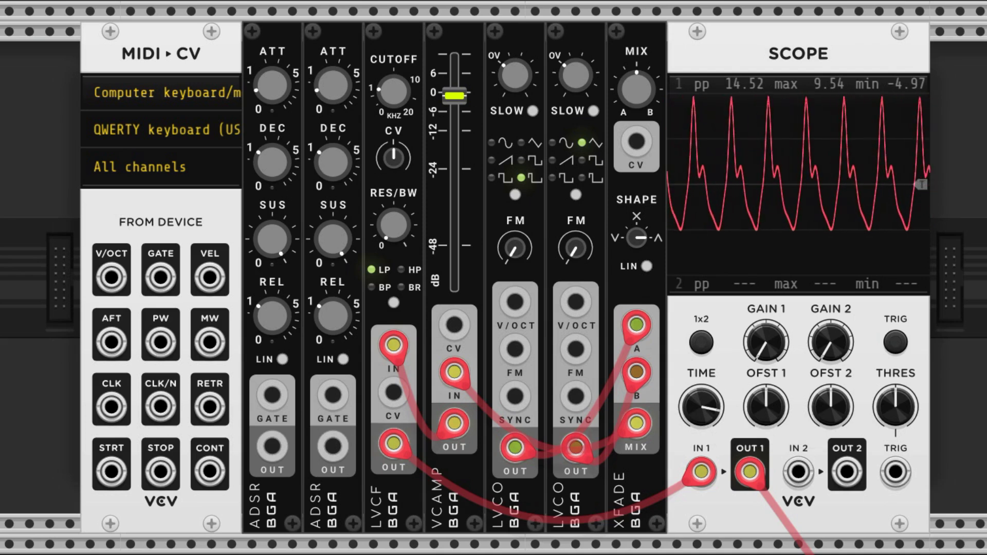
Step: Patch the MIDI-CV V/OCT output to both LVCO V/OCT inputs and its GATE output to both ADSR gate inputs
mouse_move(111, 278)
left_mouse_down()
mouse_move(329, 311)
mouse_move(509, 312)
mouse_move(514, 304)
mouse_move(558, 319)
mouse_move(581, 309)
left_mouse_up()
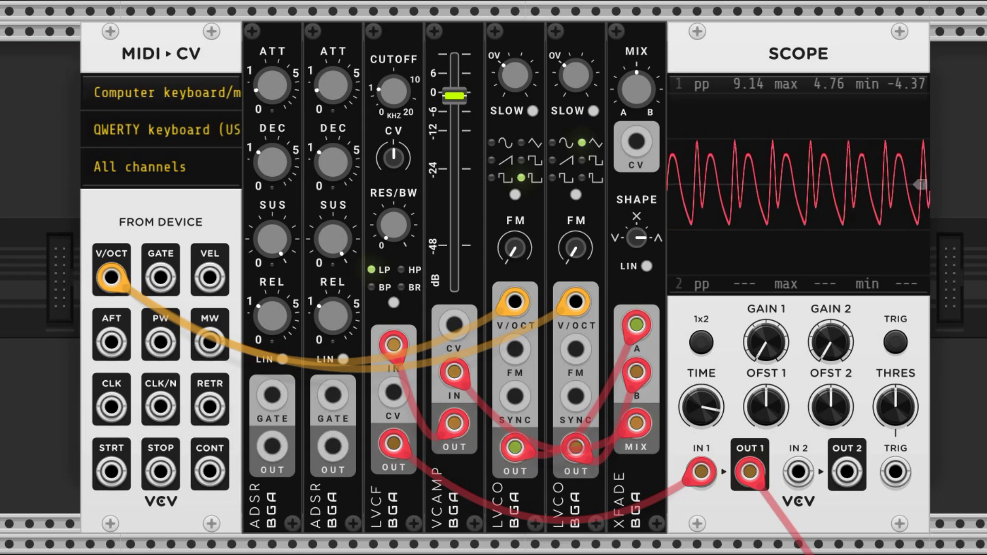
left_click_drag(160, 278, 340, 401)
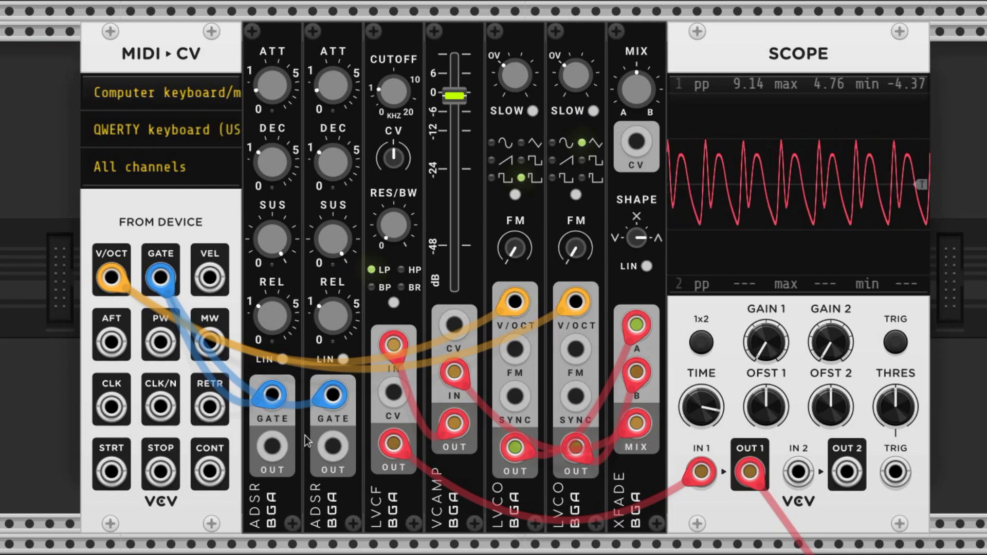
Step: Patch the first ADSR's output to the LVCF cutoff CV input and the second ADSR's output to the VCAMP level CV input
left_click_drag(272, 446, 394, 393)
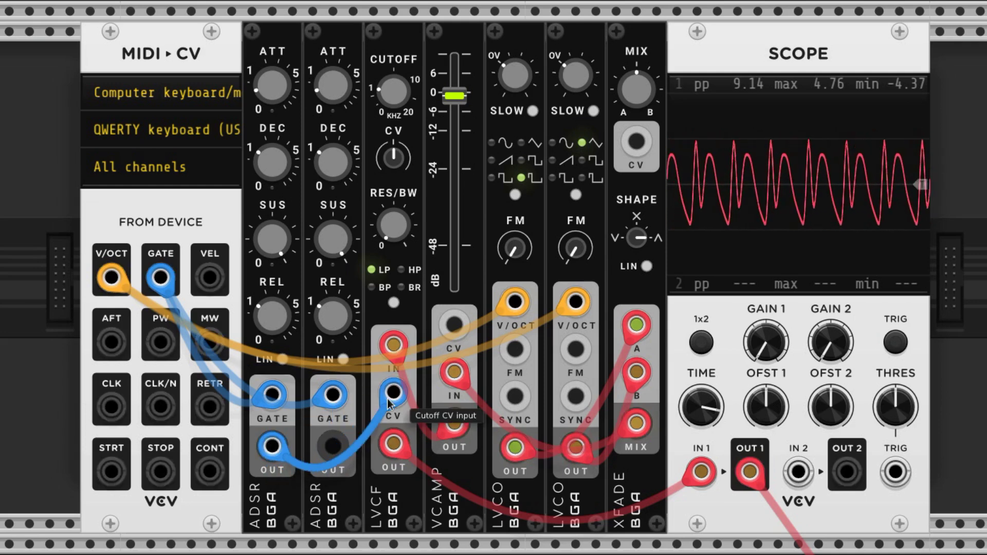
left_click_drag(332, 446, 454, 324)
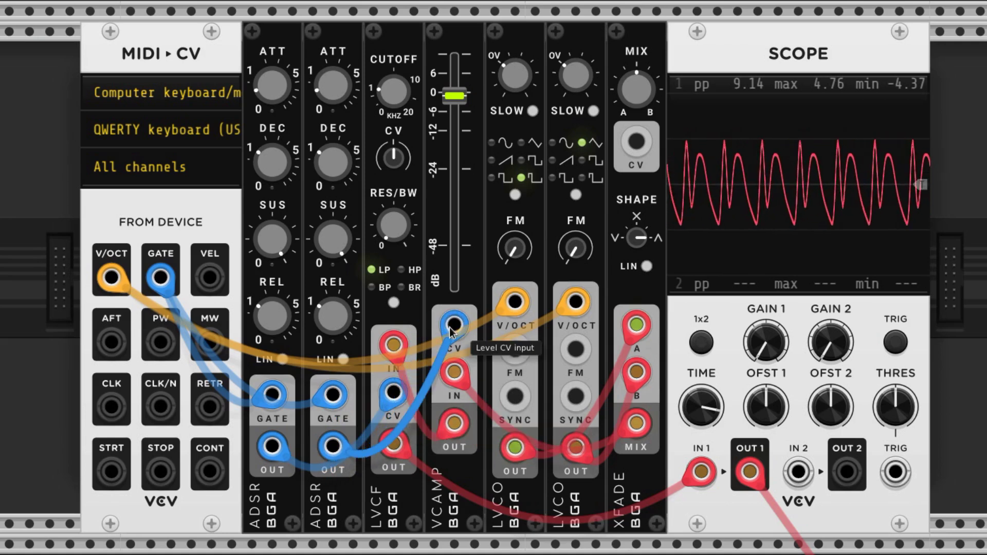
Step: Play a few notes on the computer keyboard to test the newly patched envelopes
key("z")
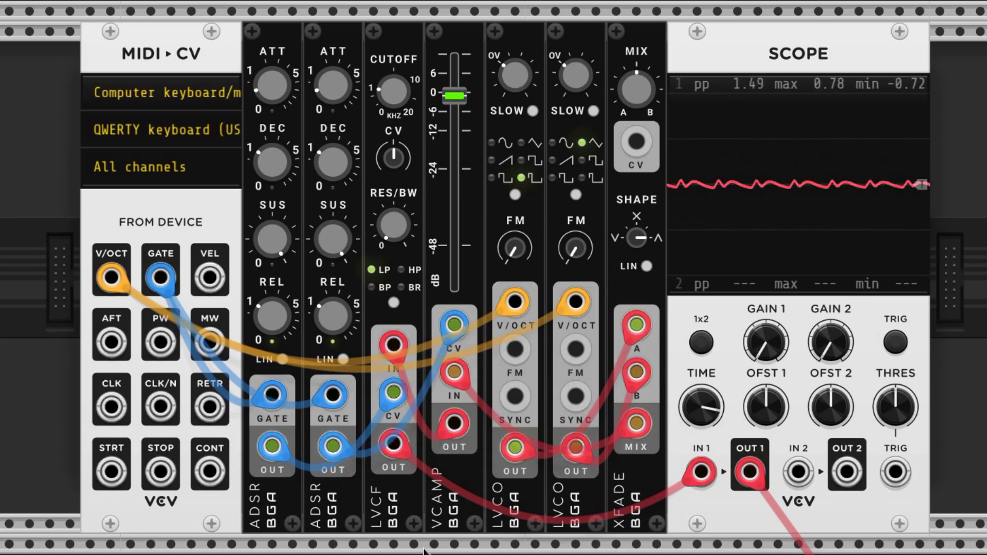
key("z")
key("z")
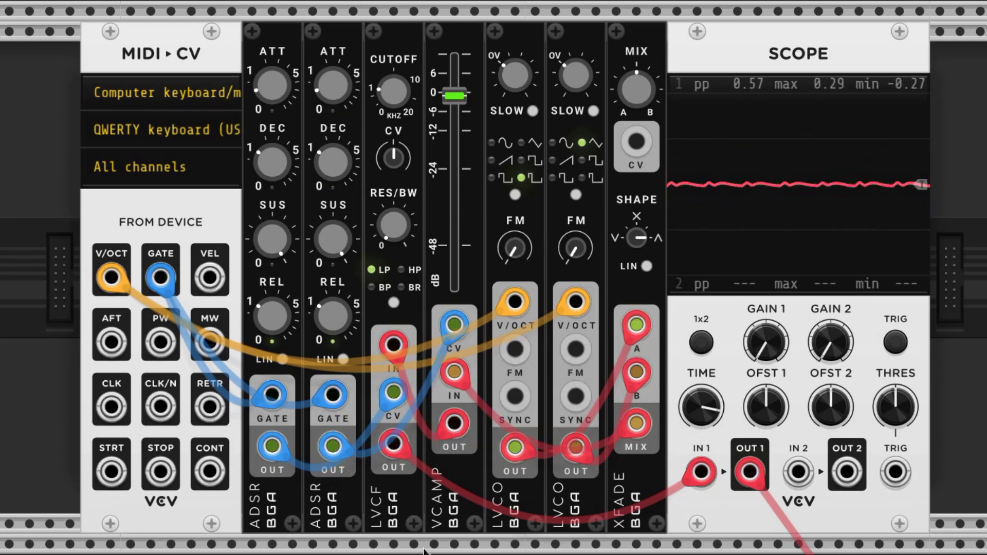
key("a")
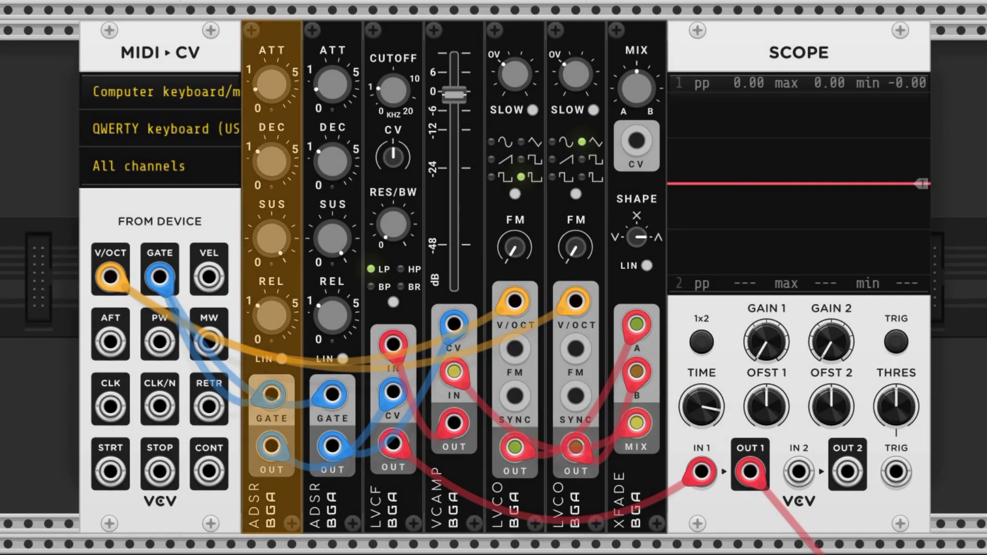
Step: Turn the first ADSR's attack down to its minimum and raise the LVCF's cutoff CV amount to about three quarters
mouse_move(266, 83)
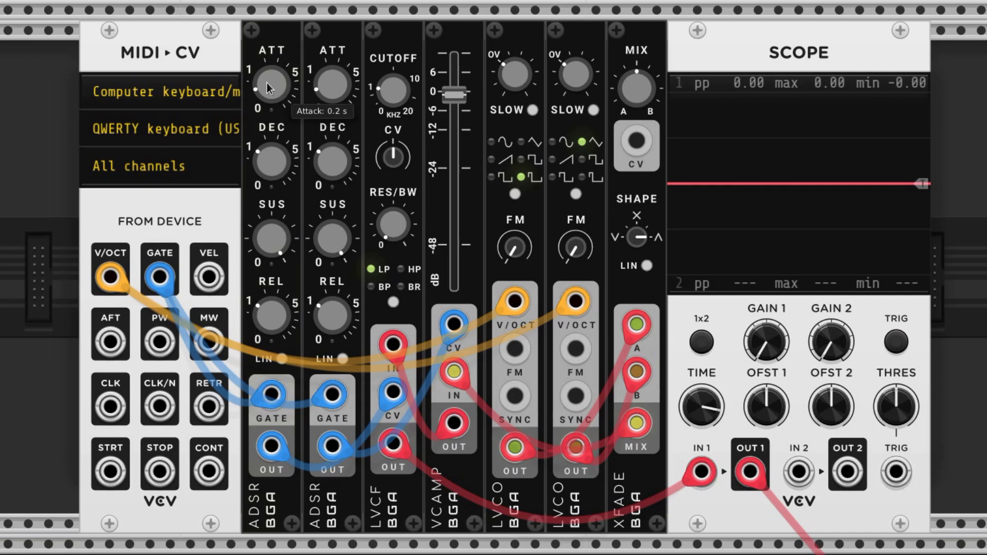
left_click_drag(267, 83, 266, 101)
mouse_move(276, 253)
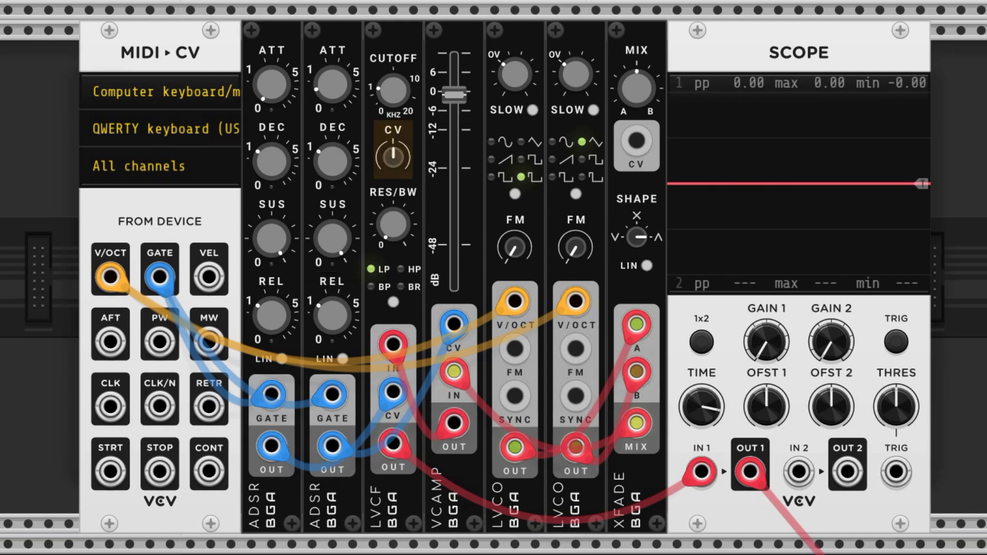
mouse_move(394, 164)
left_click_drag(394, 167, 394, 131)
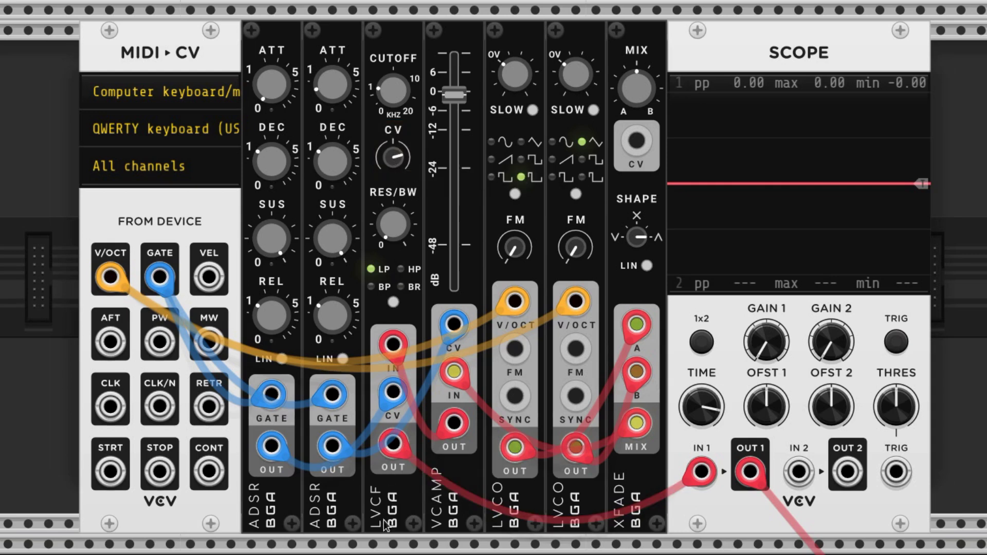
Step: Play low and high notes on the computer keyboard to hear how the envelope sweeps the filter cutoff
key("z")
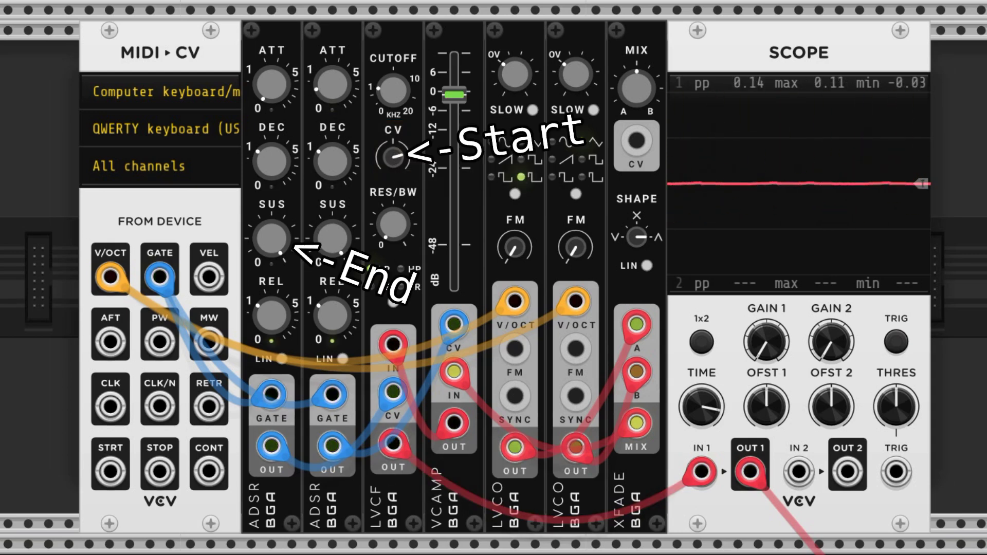
key("z")
key("e")
key("e")
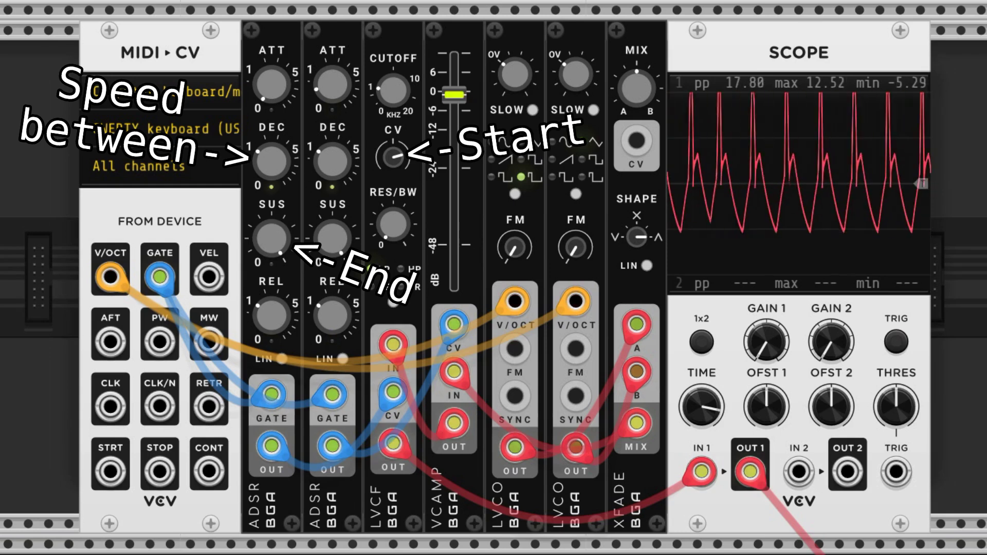
key("w")
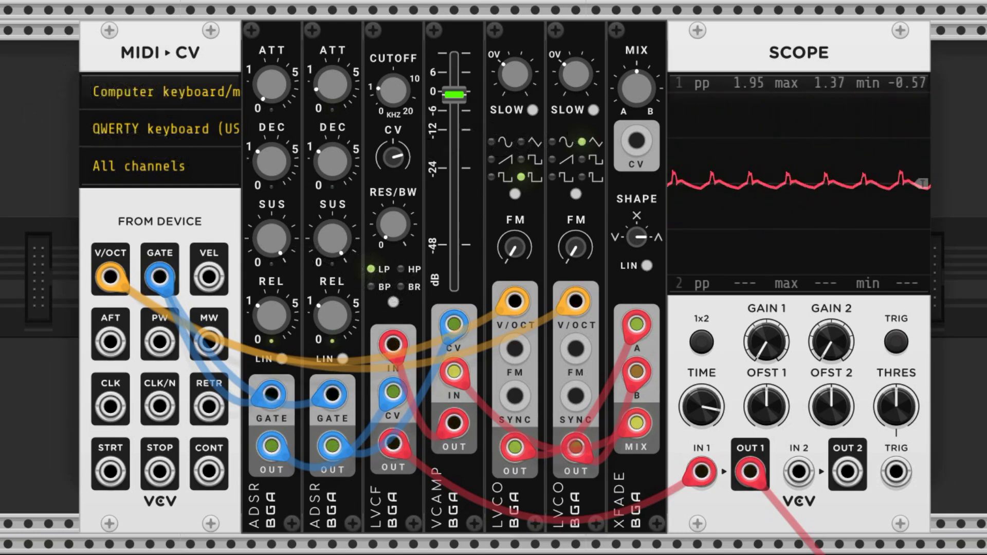
key("q")
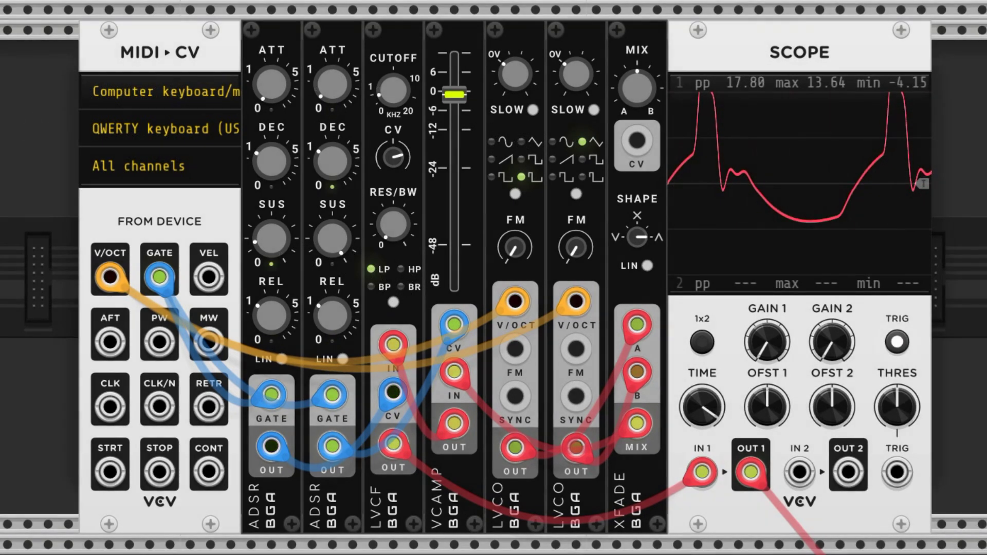
key("z")
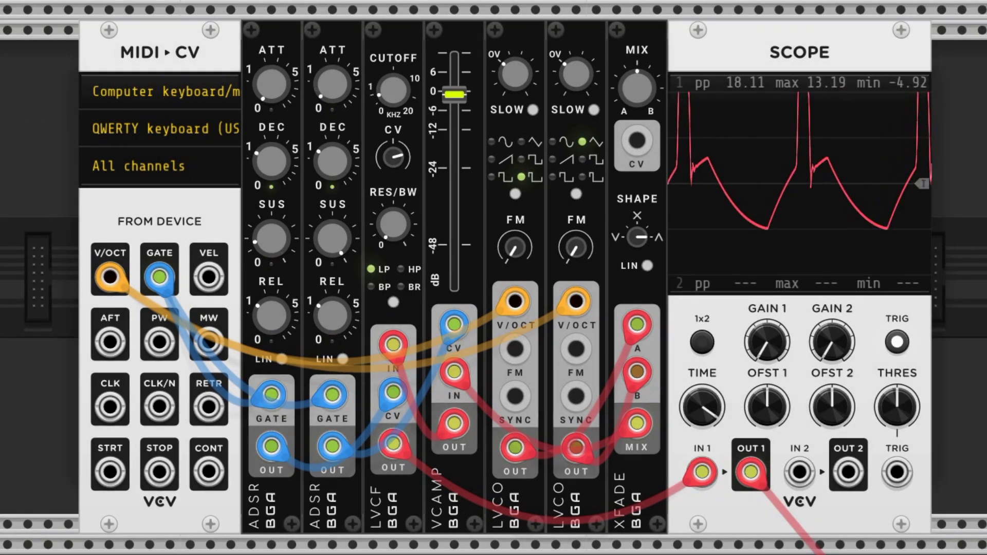
key("z")
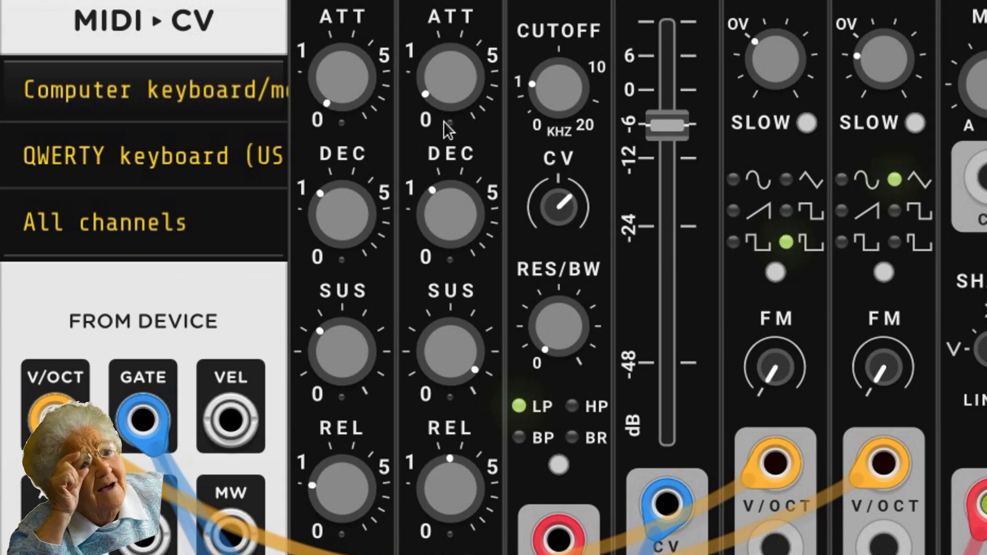
Step: Inspect the attack, decay, sustain and release settings of the first ADSR
mouse_move(344, 68)
mouse_move(341, 200)
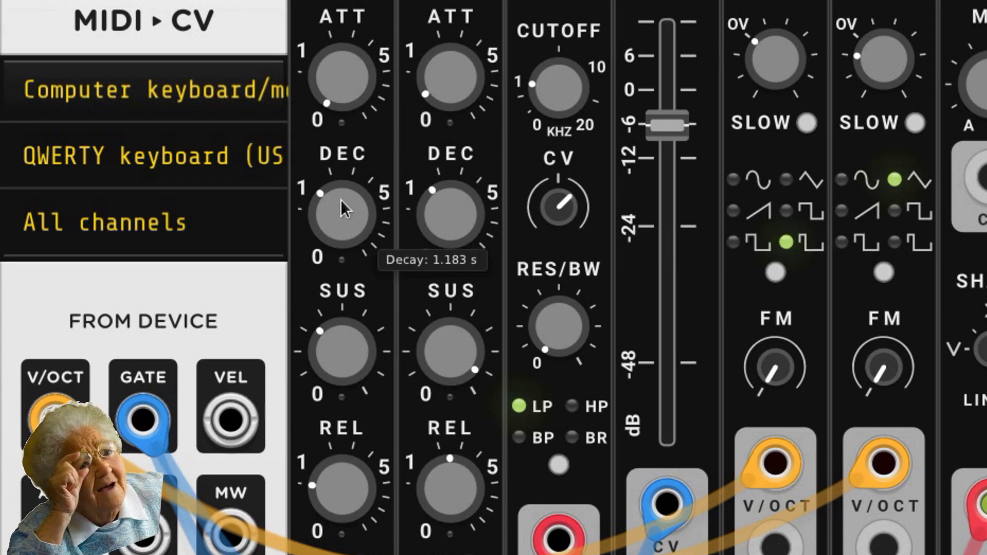
mouse_move(339, 350)
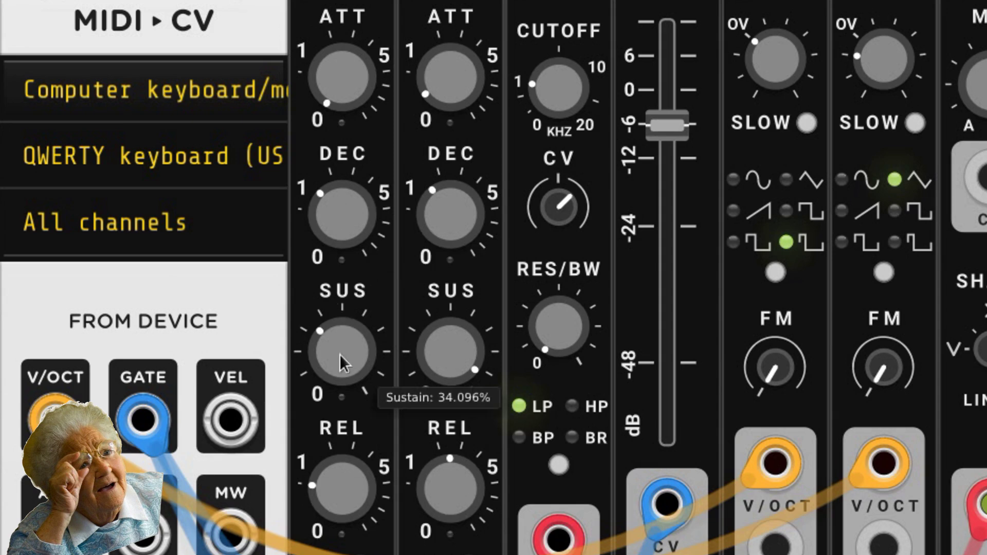
mouse_move(329, 495)
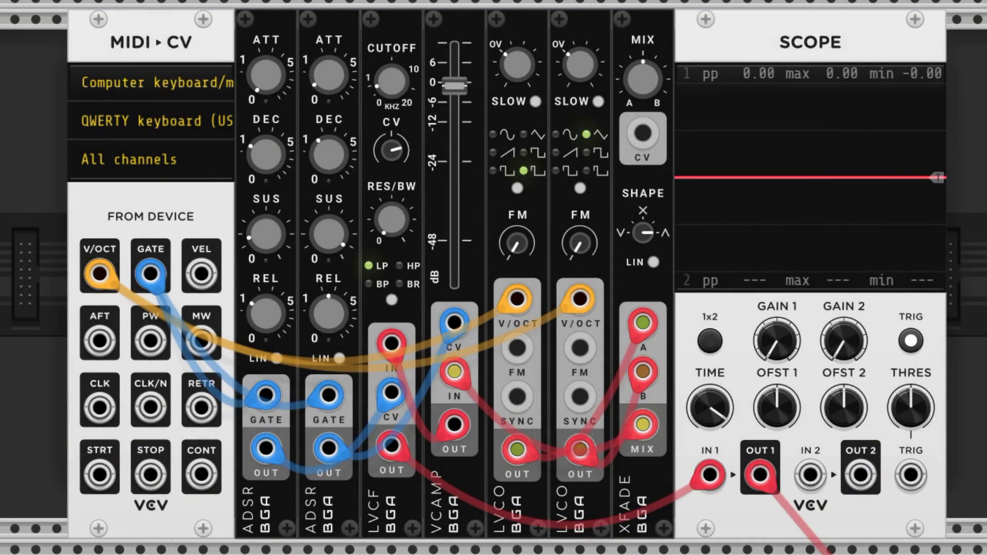
Step: Inspect the attack, decay, sustain and release settings of the second ADSR
mouse_move(324, 90)
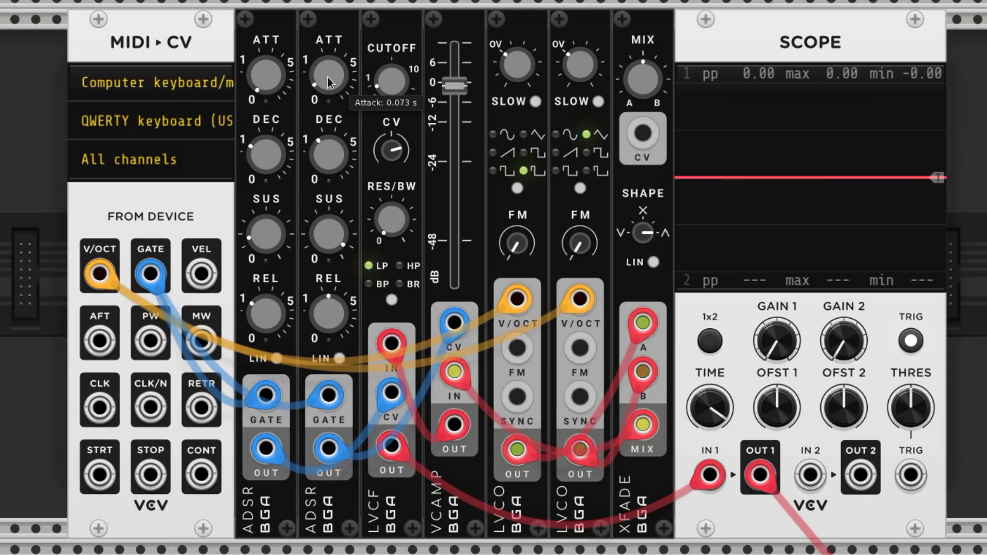
mouse_move(329, 160)
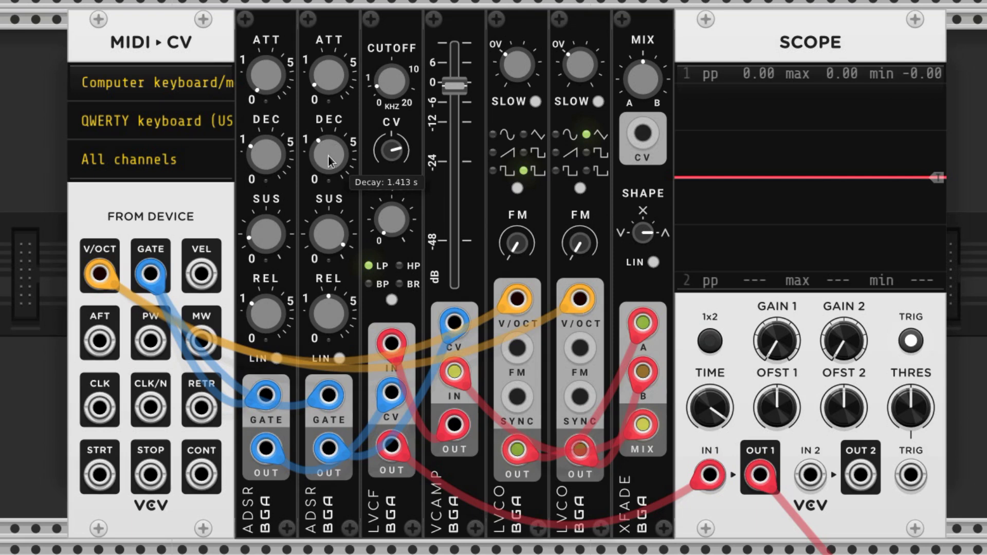
mouse_move(325, 243)
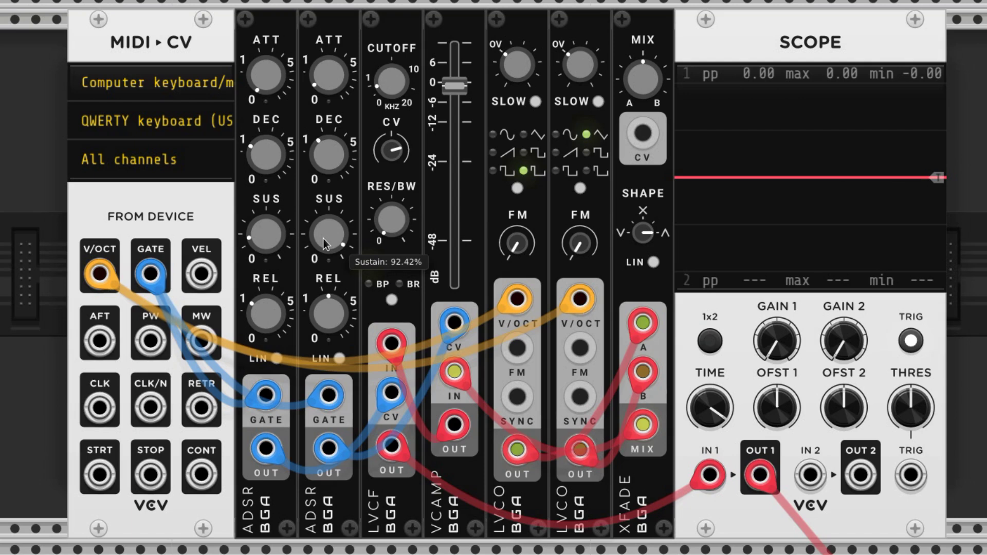
mouse_move(326, 311)
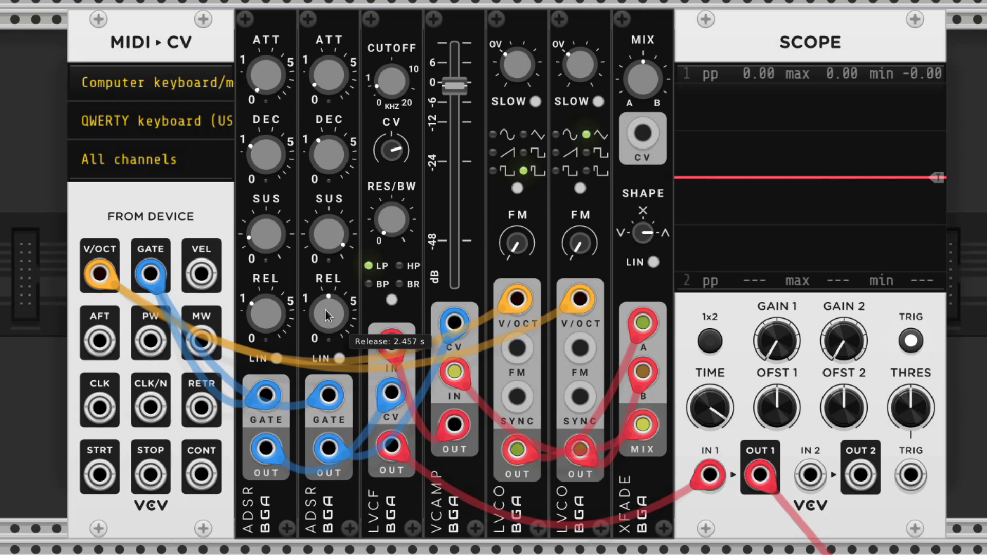
Step: Play low and high notes on the computer keyboard to hear how the second ADSR shapes the amplifier level
key("z")
key("q")
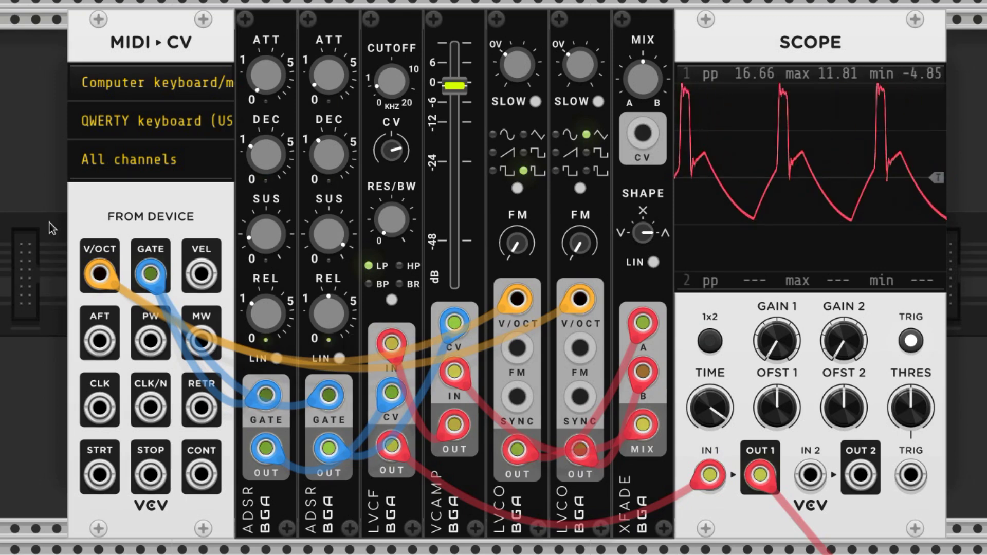
key("b")
key("b")
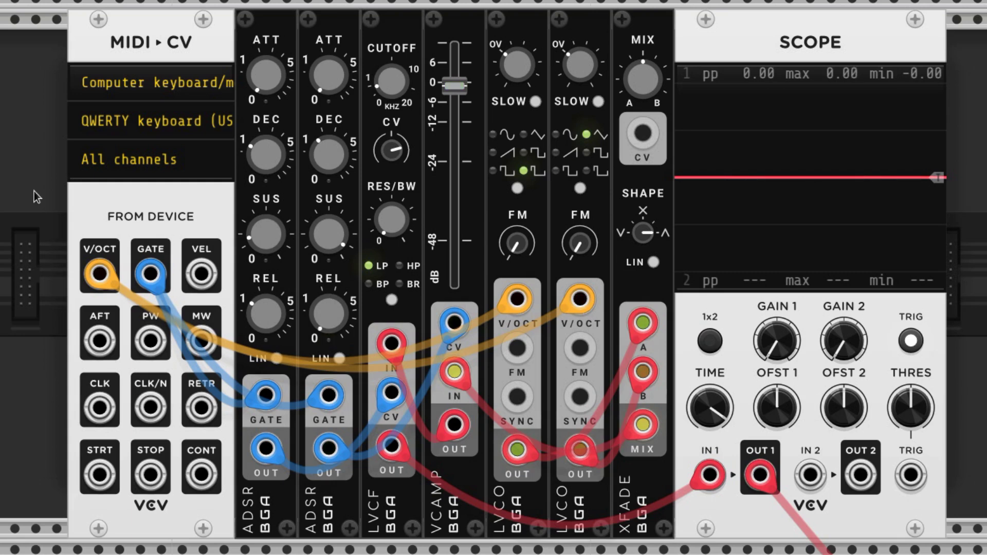
Step: Repeat a low note on the computer keyboard to hear the voice with the second ADSR's release at minimum
key("z")
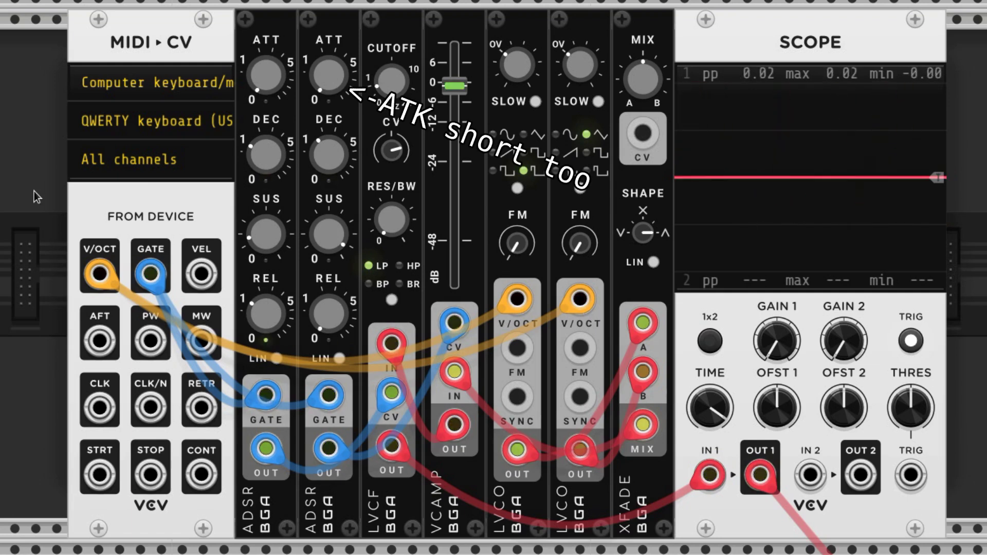
key("z")
key("z")
key("z")
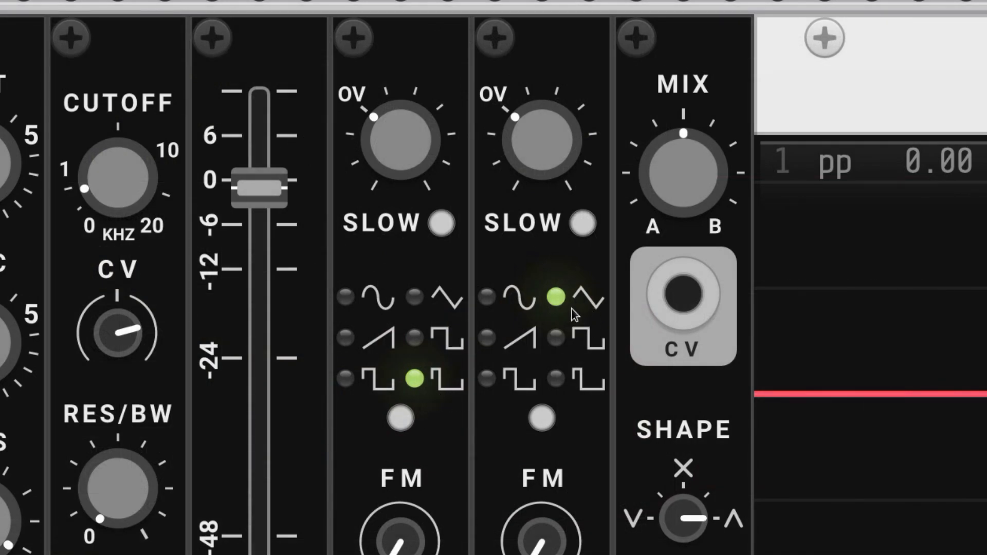
Step: Cycle the second LVCO through all its waveforms back to triangle and try a lower frequency
left_click(538, 421)
left_click(538, 421)
left_click(539, 421)
left_click(538, 421)
left_click(539, 421)
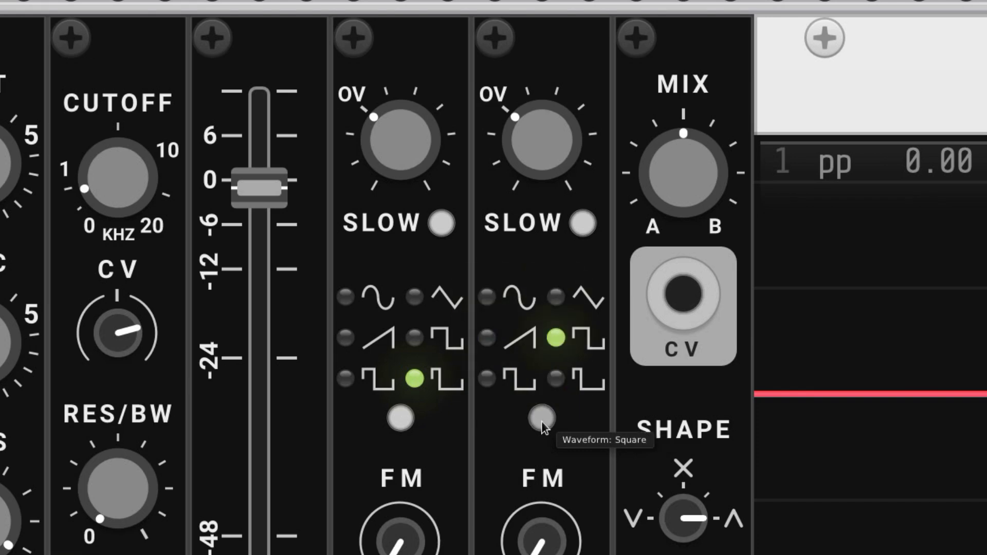
left_click(541, 421)
left_click(541, 421)
left_click(541, 421)
left_click(541, 421)
left_click_drag(568, 170, 568, 200)
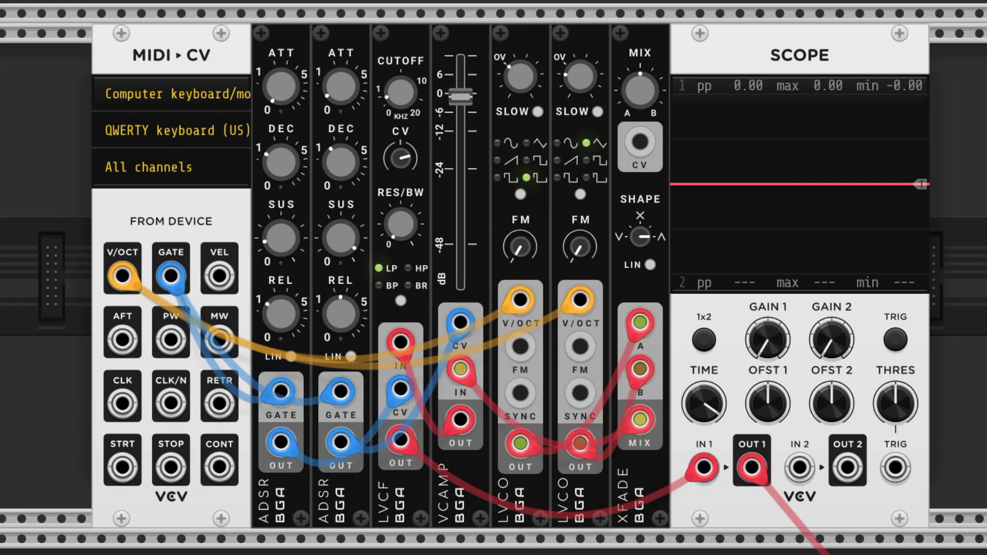
Step: Play a short melody on the computer keyboard to hear the two-oscillator voice
key("z")
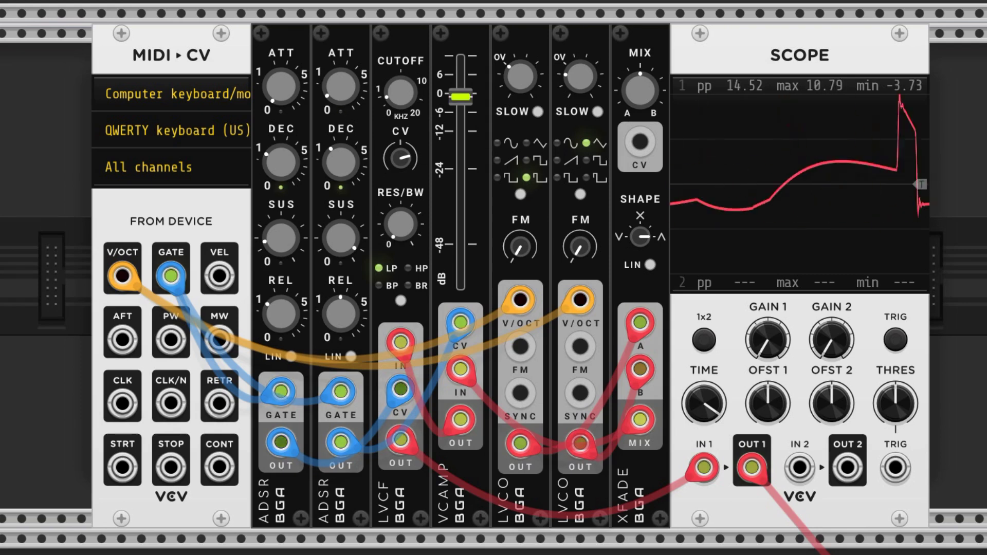
key("x")
key("n")
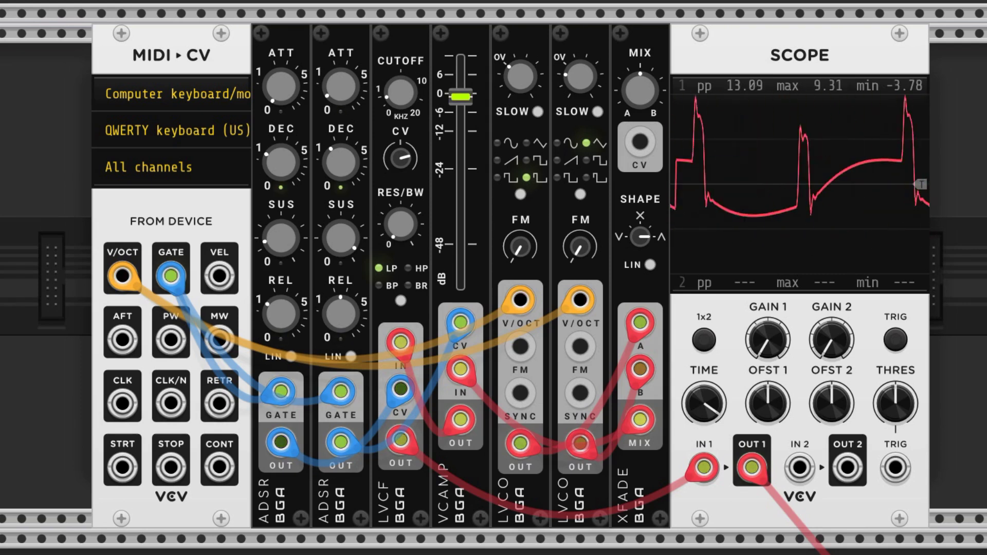
key("b")
key("v")
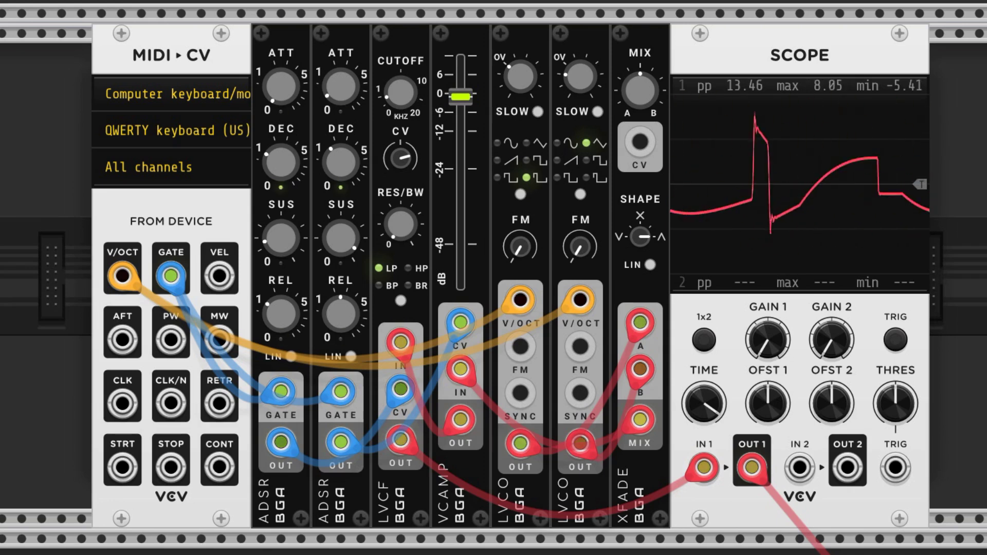
key("n")
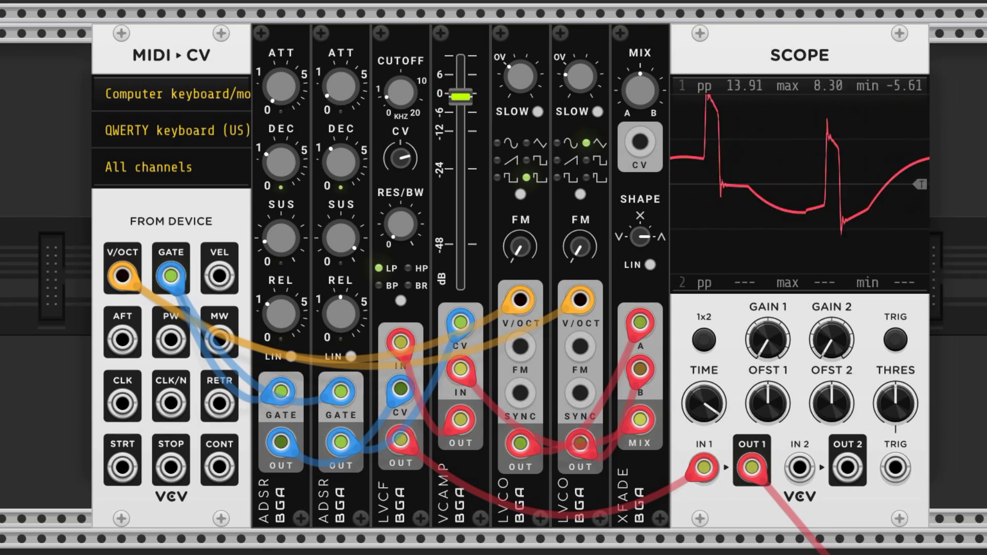
key("b")
key("comma")
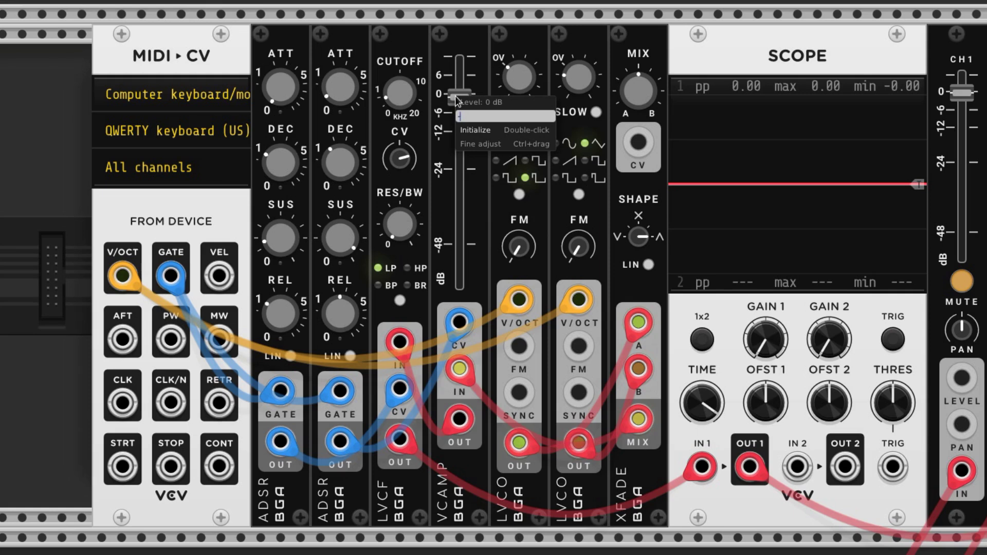
Step: Lower the VCAMP level to about -6 dB and check the scope and MIX4 channels
key("Return")
scroll(462, 131, "right", 10)
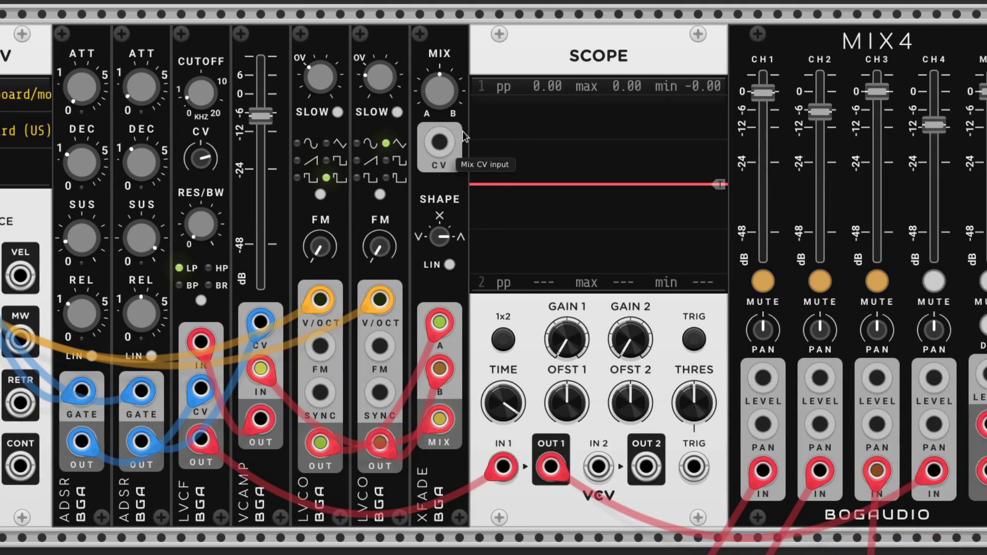
scroll(465, 135, "right", 6)
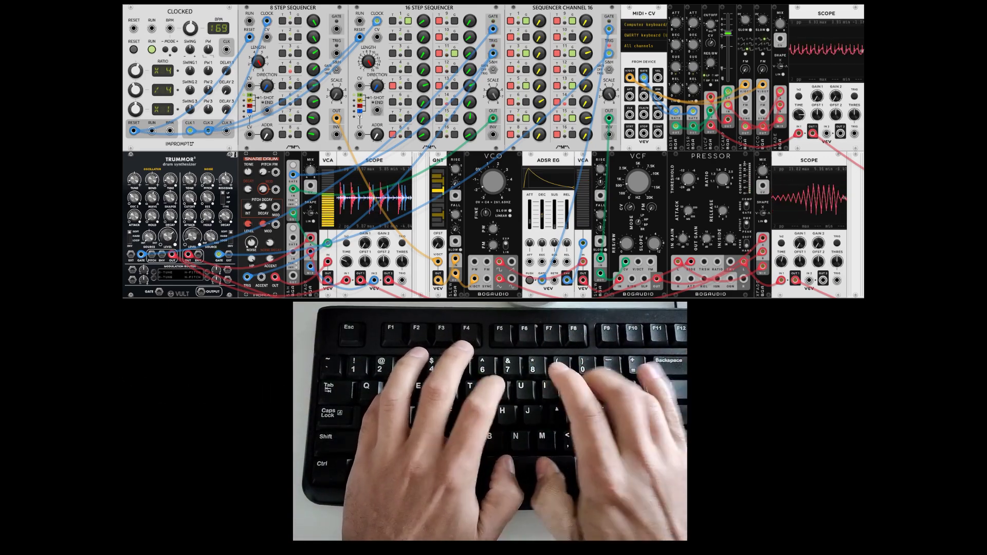
Step: Set the MIDI-CV module to 16 polyphony channels and play a note to test the polyphonic voice
right_click(467, 64)
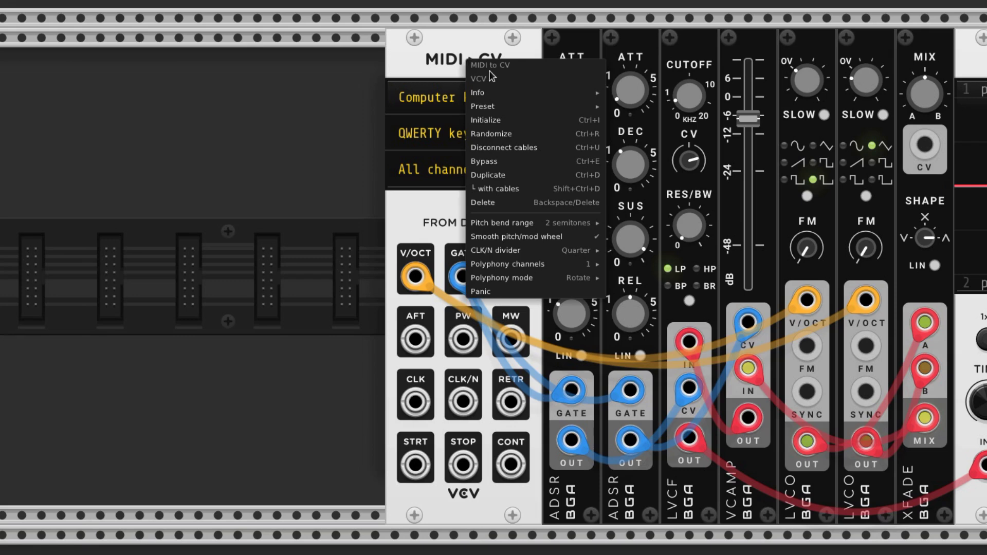
mouse_move(572, 264)
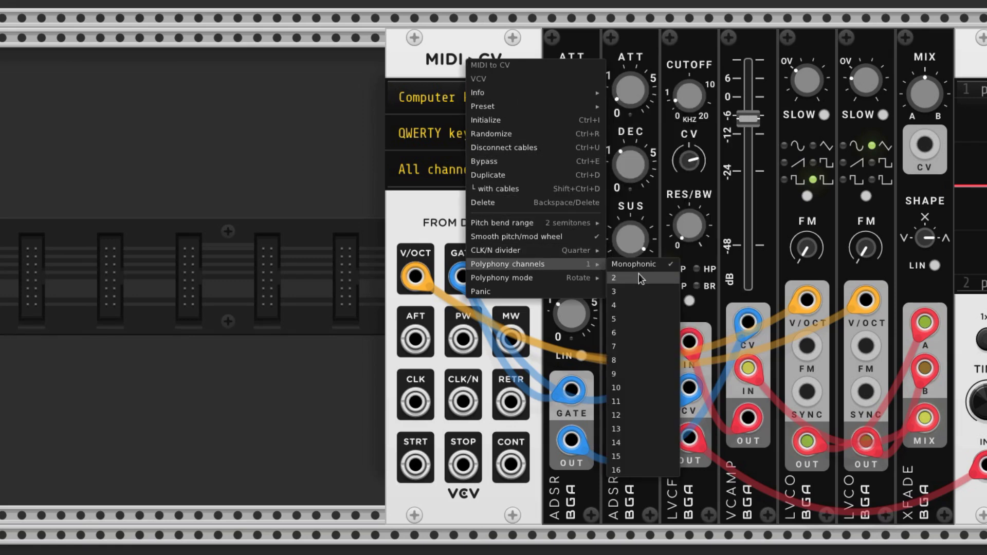
left_click(646, 471)
scroll(680, 312, "right", 5)
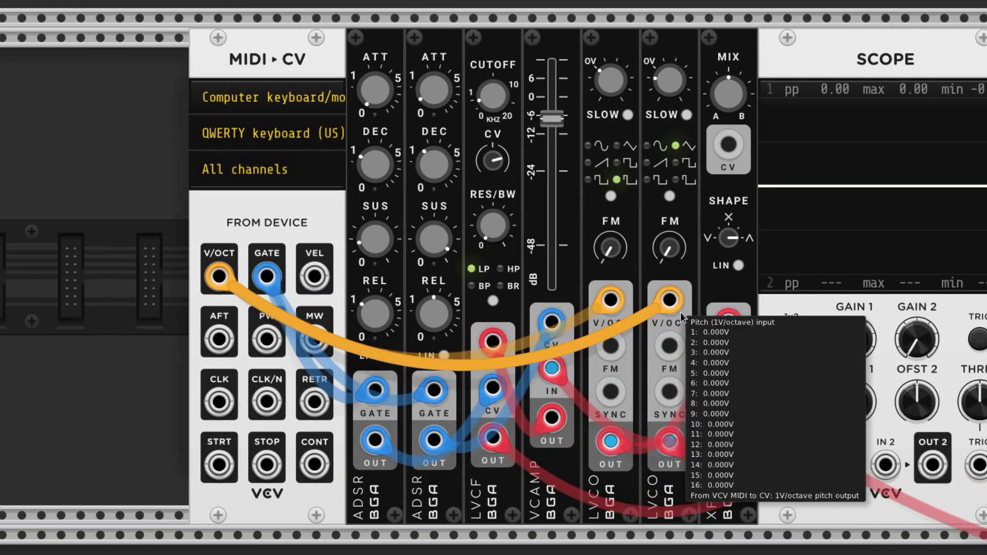
scroll(680, 312, "right", 3)
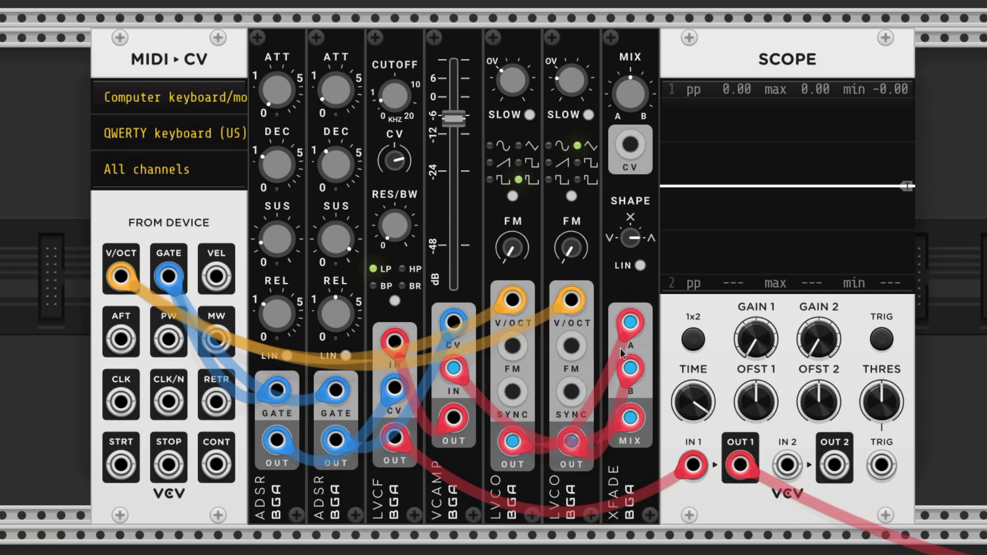
key("q")
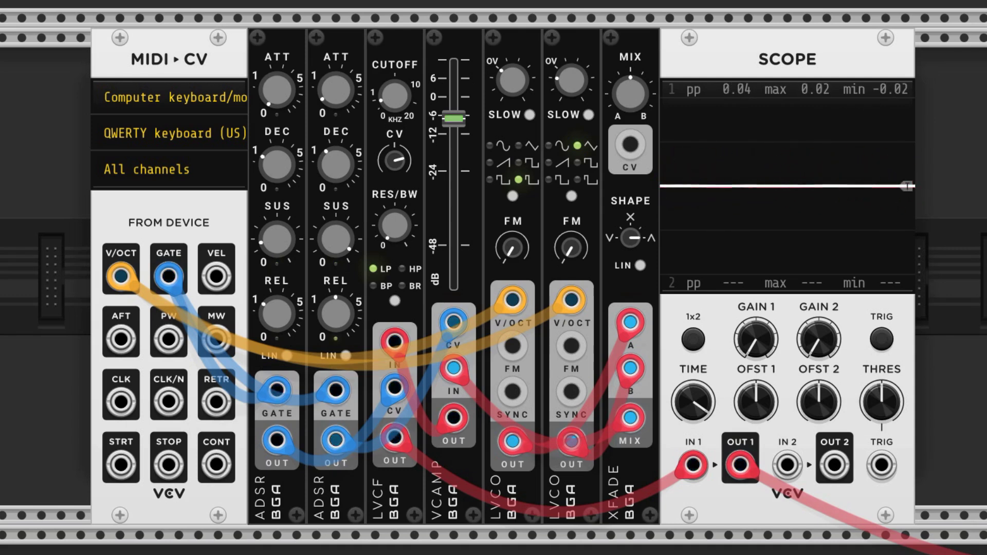
Step: Play scale runs on the computer keyboard to hear the voice in monophonic mode
key("z")
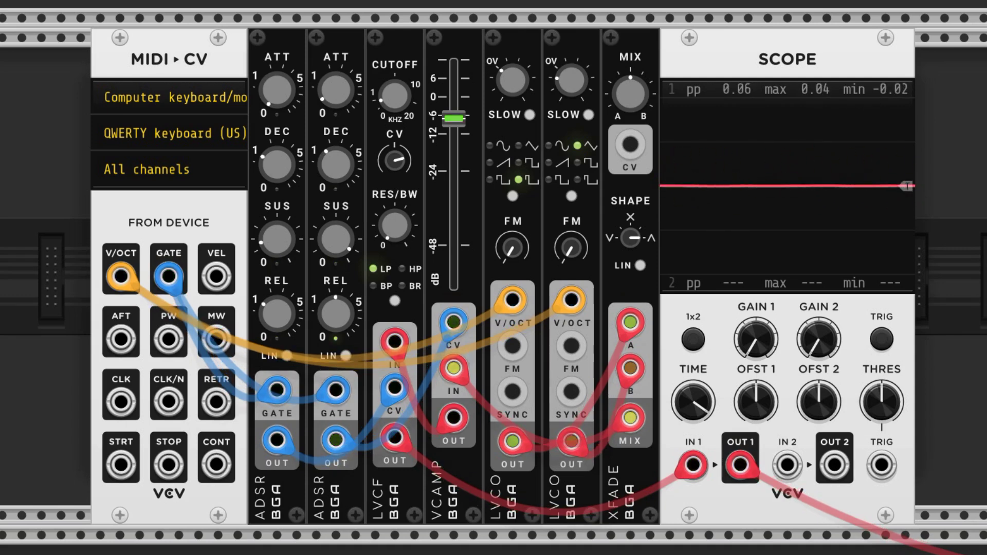
key("z")
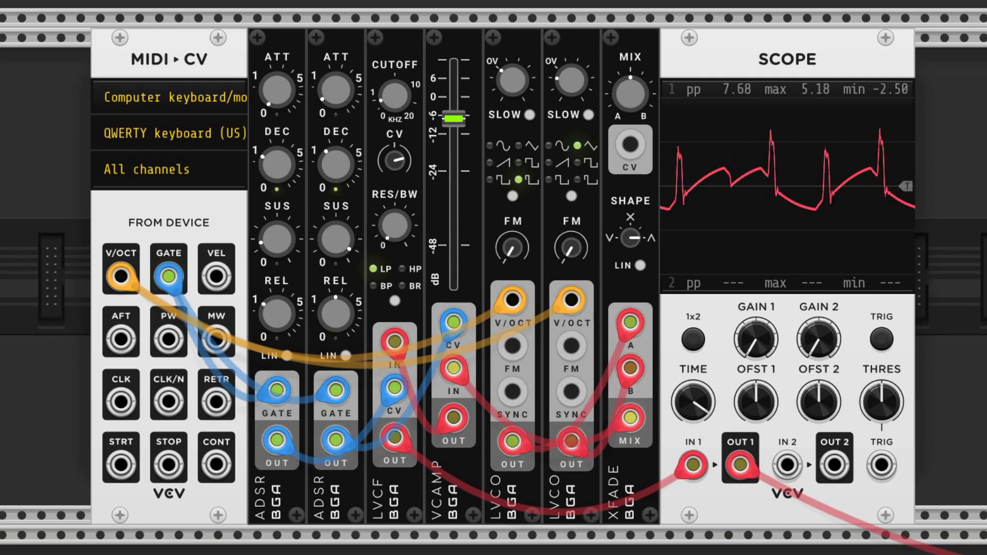
key("z")
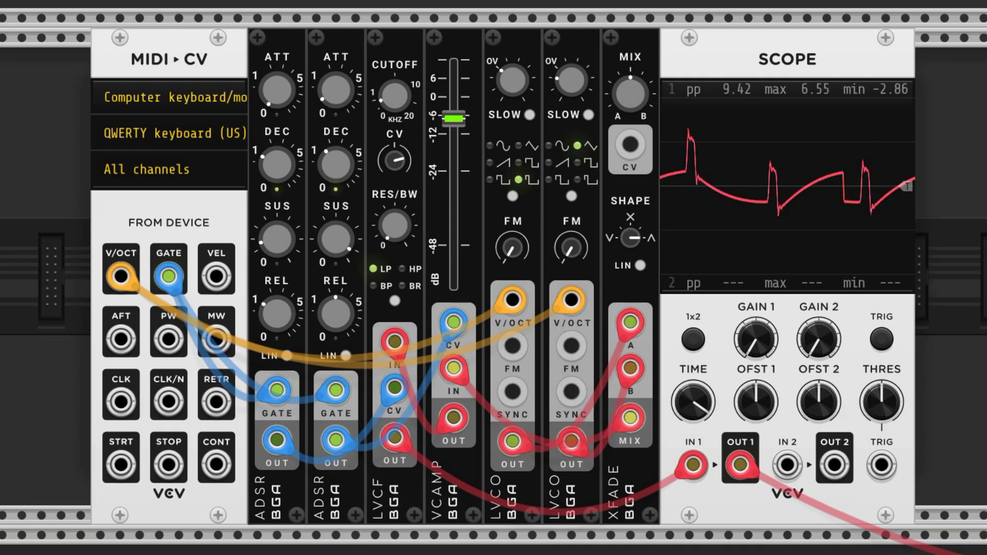
key("x")
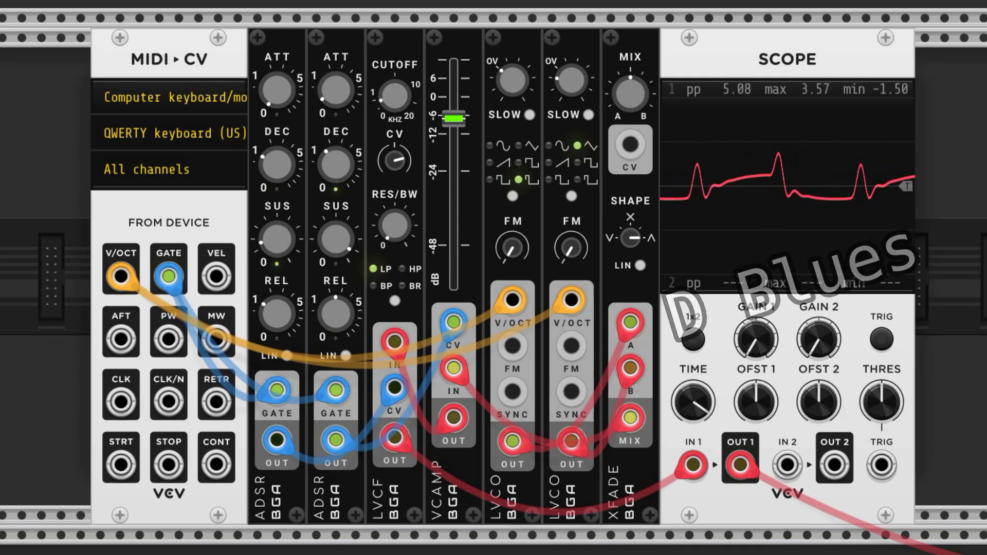
key("x")
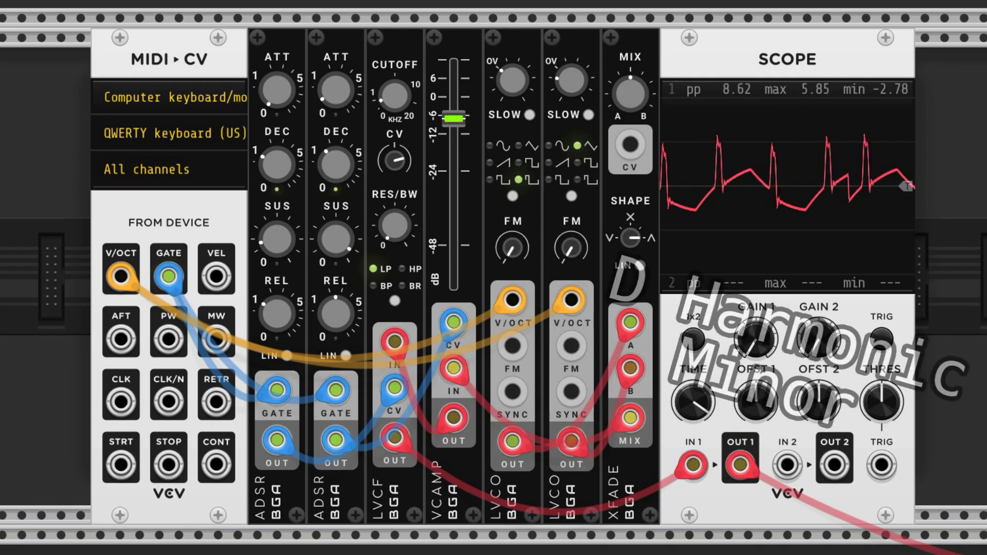
key("j")
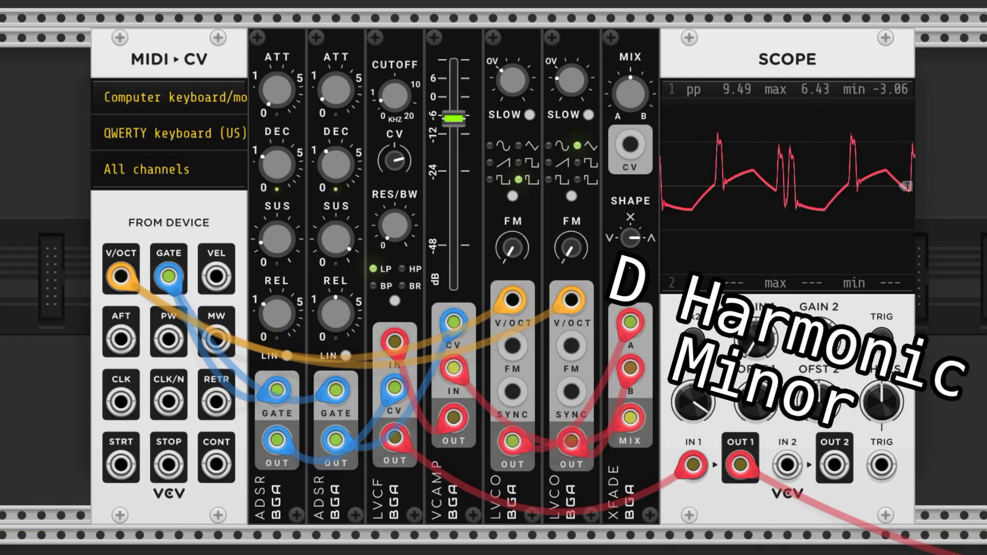